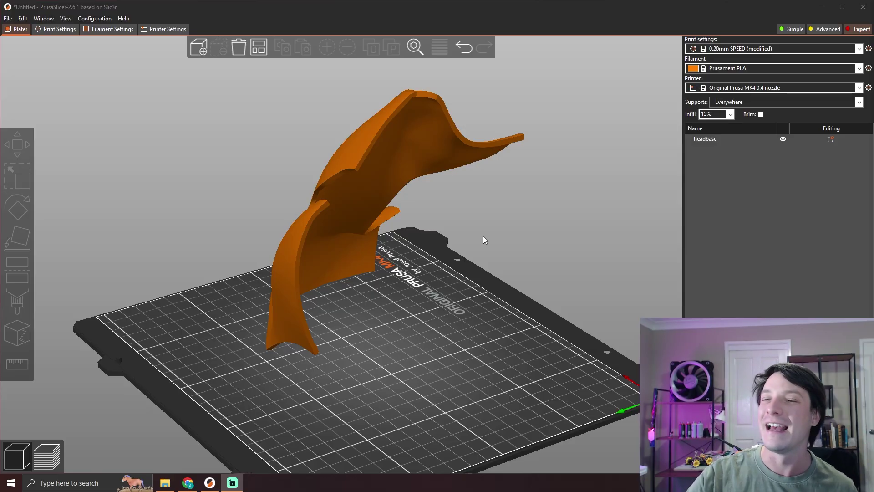
# Step: Examine the unsliced headbase model and its overhangs from several sides
pyautogui.moveTo(417, 255); pyautogui.dragTo(102, 242)
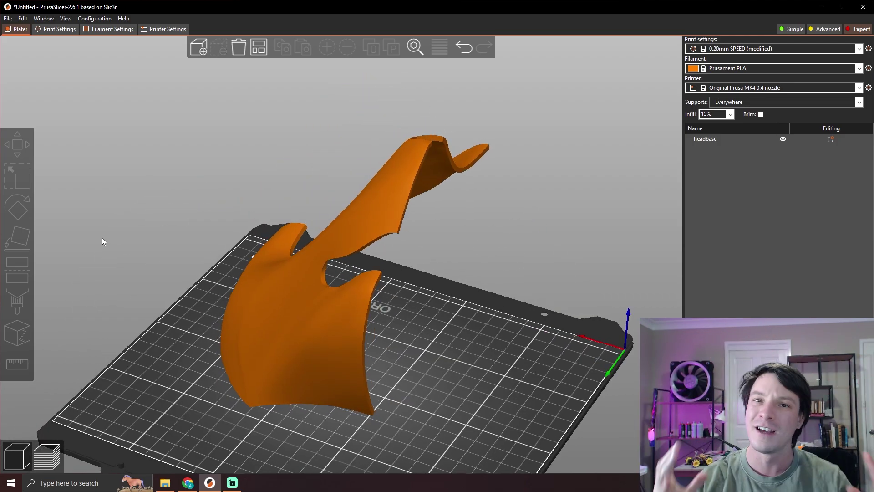
pyautogui.moveTo(586, 271); pyautogui.dragTo(329, 318)
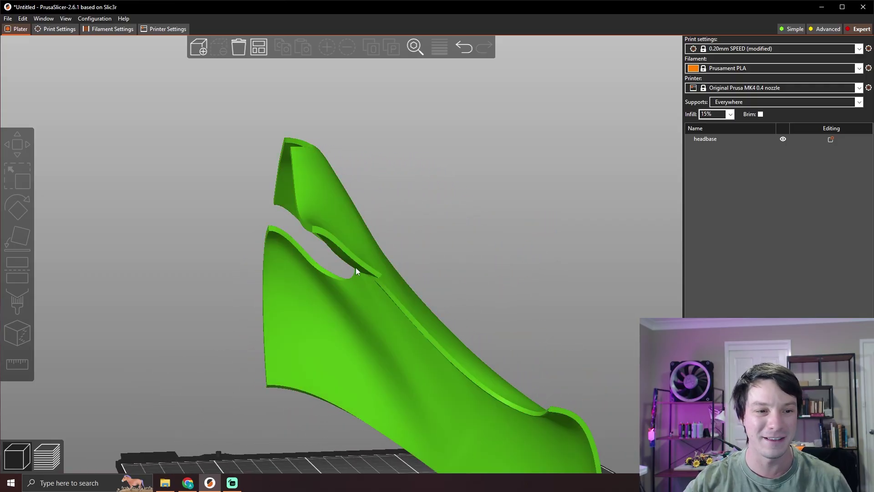
pyautogui.moveTo(356, 267); pyautogui.dragTo(505, 278)
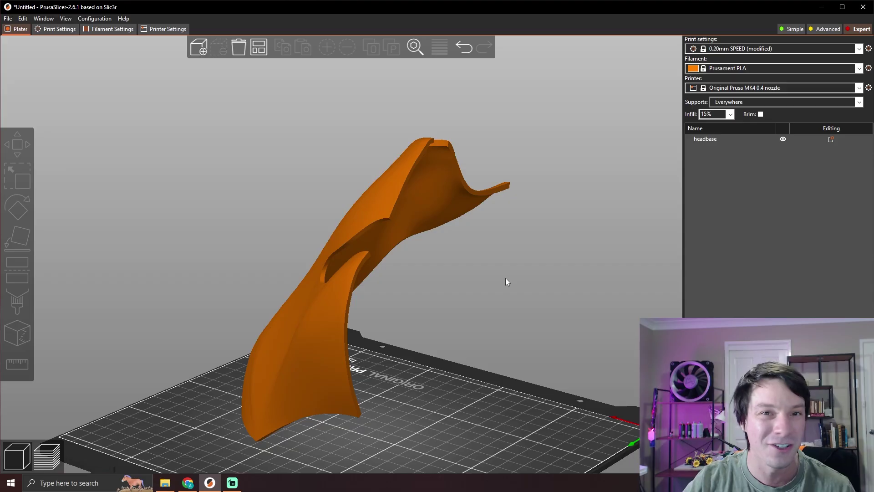
pyautogui.moveTo(505, 278); pyautogui.dragTo(465, 380)
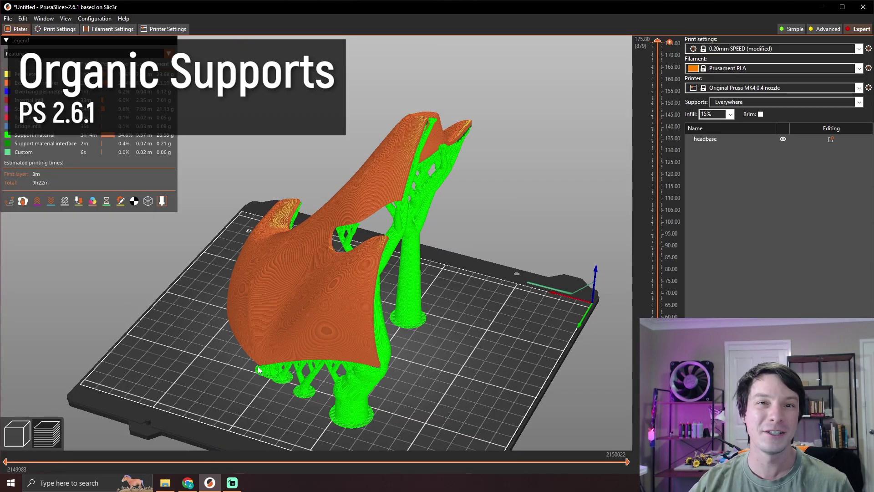
# Step: Examine the organic tree supports under the sliced headbase from the front, the back and close up
pyautogui.moveTo(371, 378); pyautogui.dragTo(346, 286)
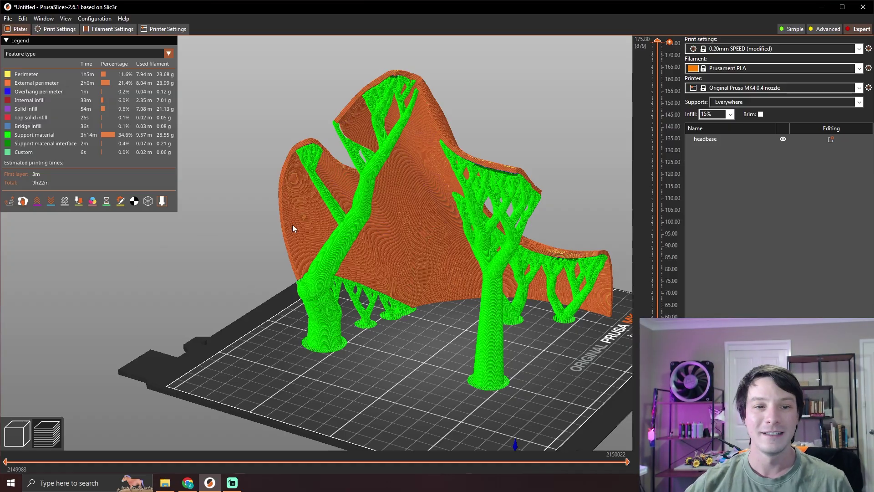
pyautogui.moveTo(292, 227); pyautogui.dragTo(337, 169)
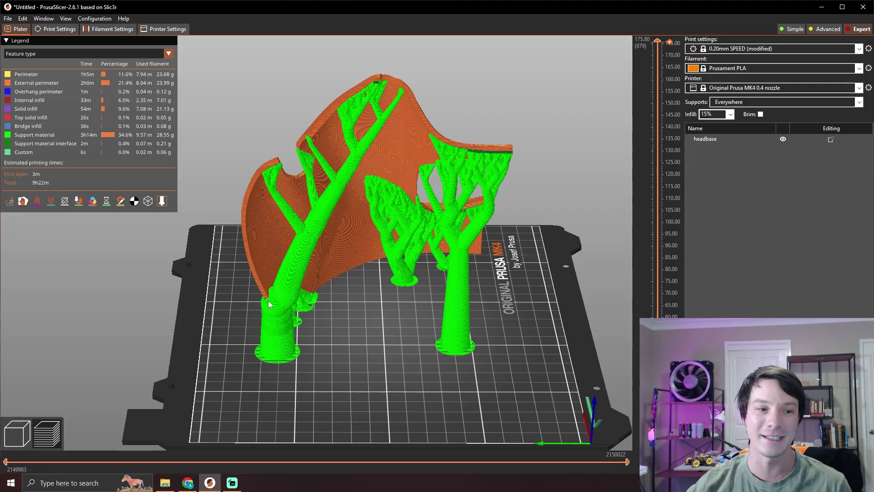
pyautogui.moveTo(269, 304); pyautogui.dragTo(269, 331)
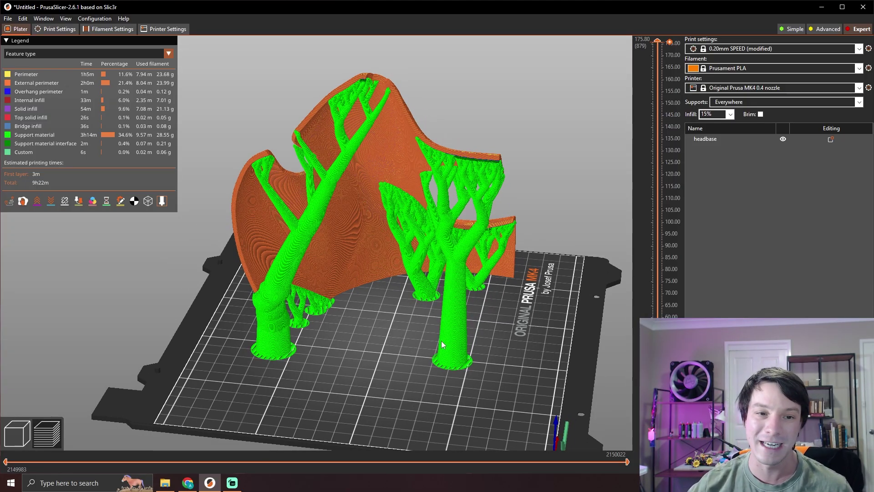
pyautogui.moveTo(441, 344); pyautogui.dragTo(446, 362, button='right')
pyautogui.scroll(2, 450, 329)
pyautogui.moveTo(476, 312); pyautogui.dragTo(459, 305)
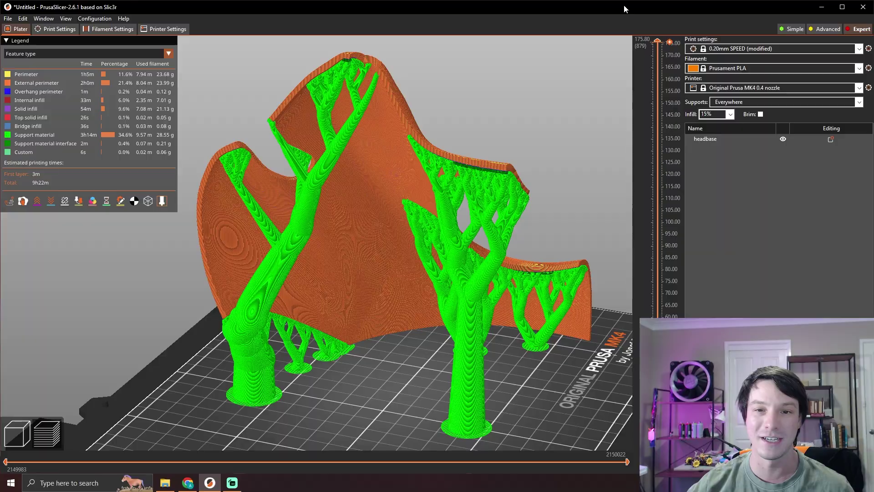
# Step: Cut the layer preview down to 140.80 mm, inspect the organic supports under the overhanging edge, and restore the full height
pyautogui.moveTo(650, 41); pyautogui.dragTo(631, 126)
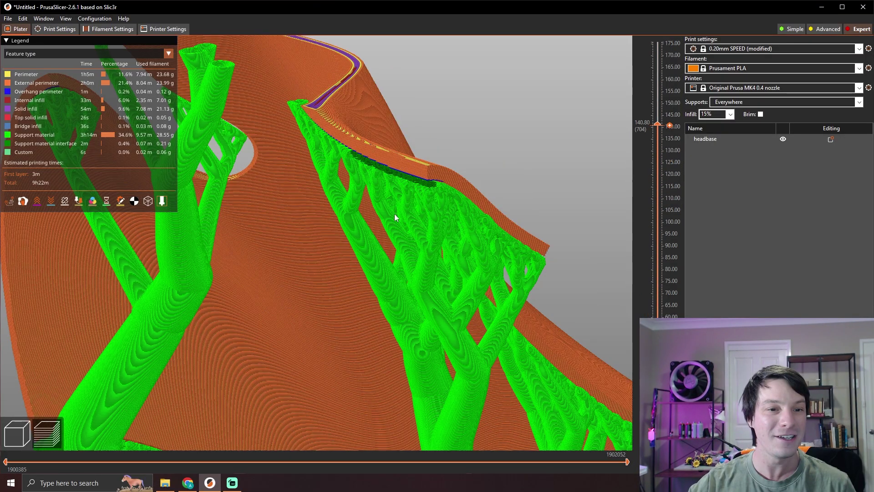
pyautogui.moveTo(395, 218); pyautogui.dragTo(371, 212)
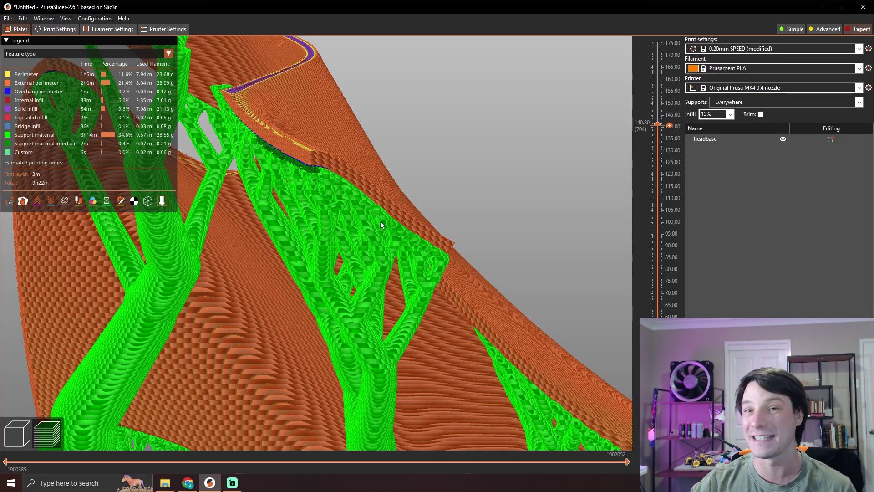
pyautogui.scroll(-3, 324, 225)
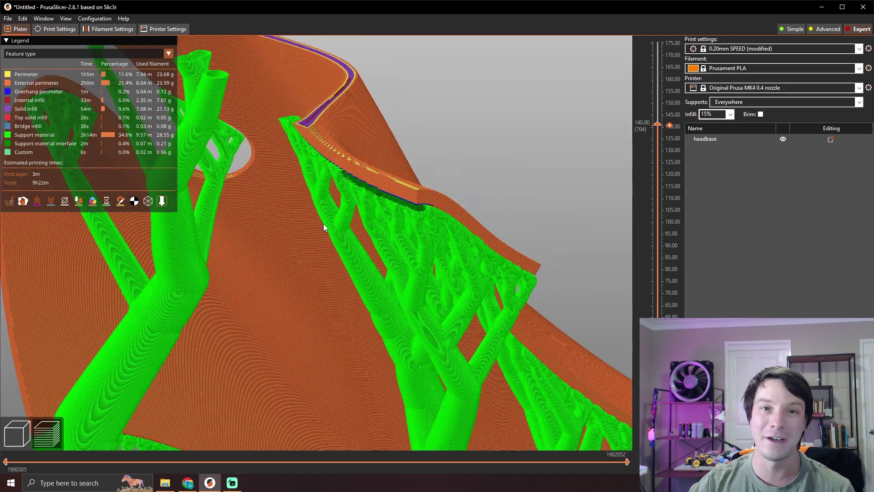
pyautogui.moveTo(389, 191); pyautogui.dragTo(389, 232)
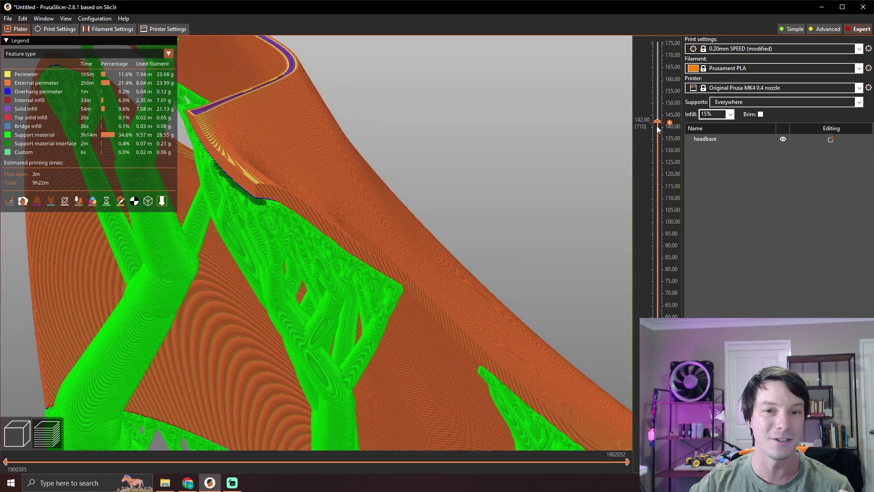
pyautogui.moveTo(669, 125); pyautogui.dragTo(636, 41)
pyautogui.scroll(-10, 537, 98)
pyautogui.moveTo(363, 218); pyautogui.dragTo(377, 216)
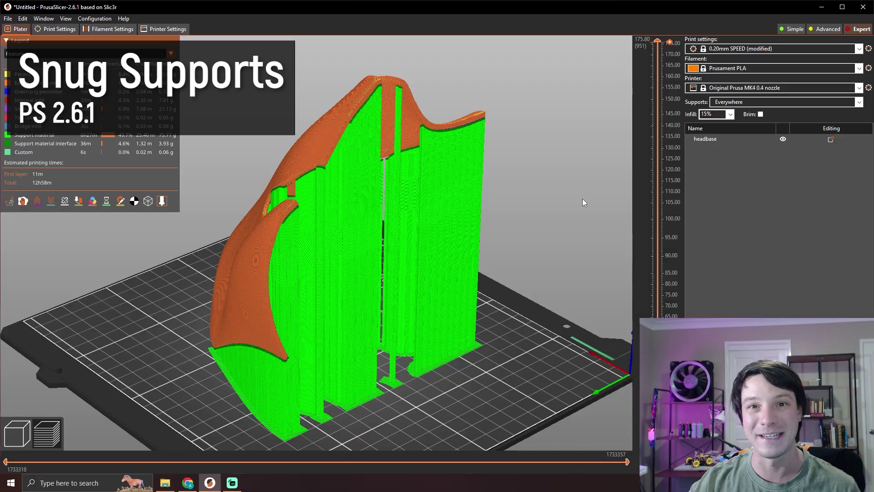
# Step: Lower the snug support preview to about 100 mm and examine the support columns from above and from the side
pyautogui.moveTo(657, 43); pyautogui.dragTo(657, 93)
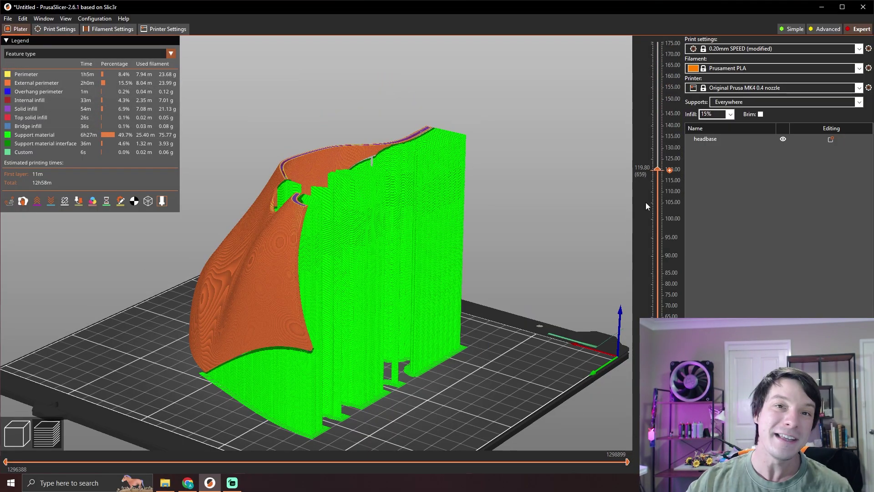
pyautogui.moveTo(657, 136); pyautogui.dragTo(650, 216)
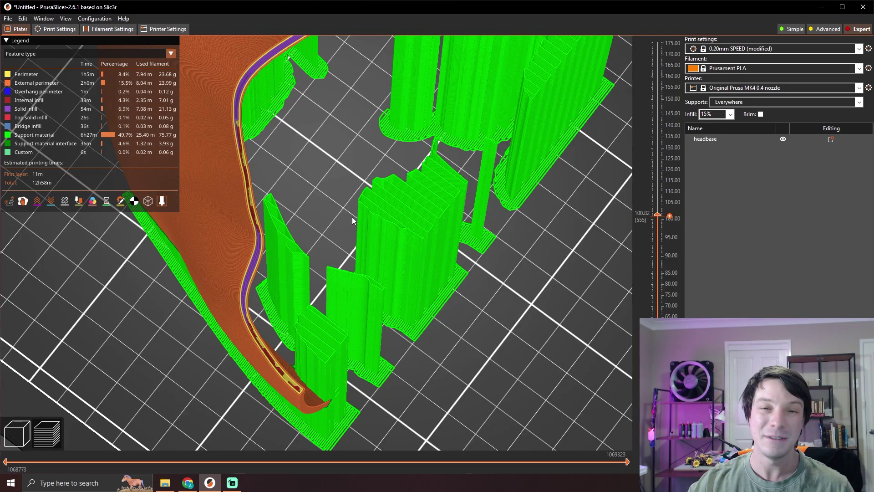
pyautogui.moveTo(352, 217); pyautogui.dragTo(344, 215)
pyautogui.moveTo(404, 229); pyautogui.dragTo(324, 205, button='middle')
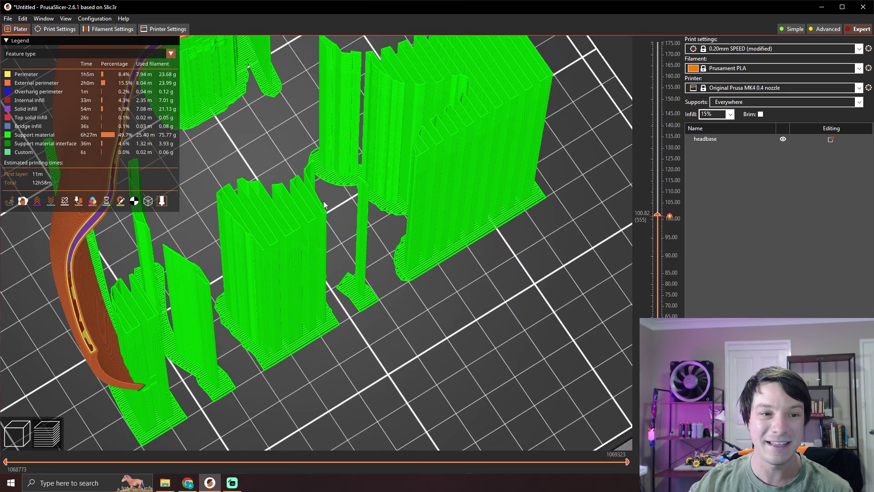
pyautogui.moveTo(267, 213); pyautogui.dragTo(290, 217, button='middle')
pyautogui.moveTo(291, 217); pyautogui.dragTo(242, 227)
pyautogui.moveTo(392, 244); pyautogui.dragTo(395, 229)
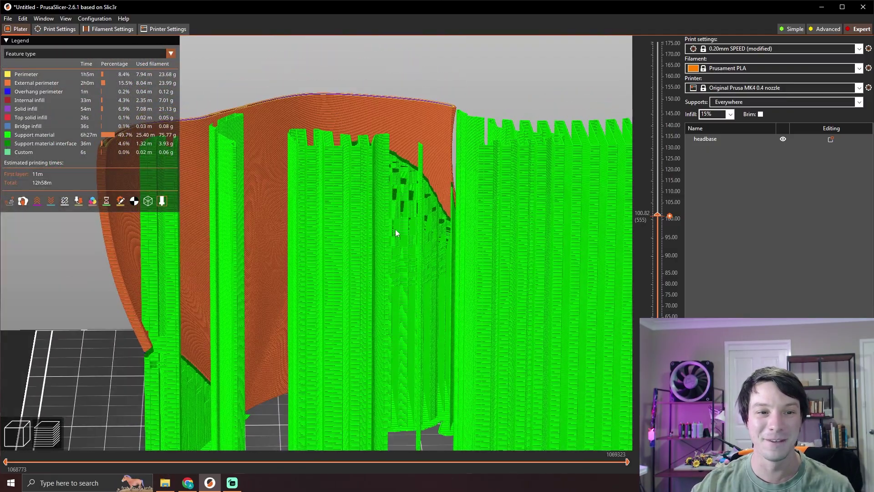
# Step: Restore the preview to full height and inspect how the snug supports meet the model's overhangs
pyautogui.moveTo(657, 214); pyautogui.dragTo(659, 41)
pyautogui.scroll(-4, 408, 132)
pyautogui.moveTo(408, 132); pyautogui.dragTo(322, 235)
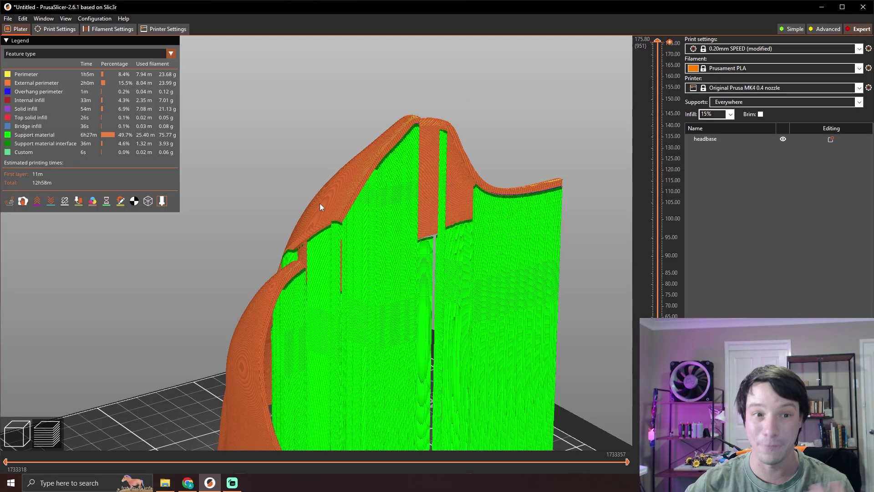
pyautogui.moveTo(344, 209); pyautogui.dragTo(357, 175)
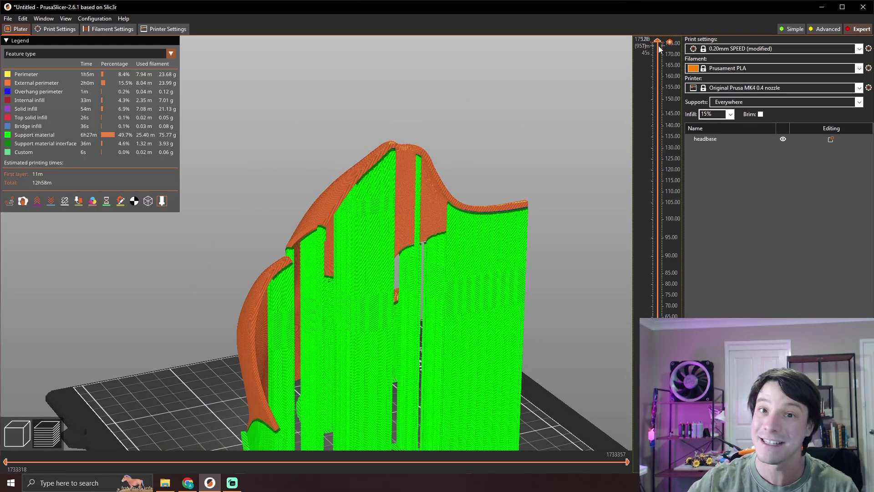
# Step: Inspect the rectilinear support pattern at the 87.20 mm layer and the interface layer under the print at 114.40 mm
pyautogui.moveTo(657, 41); pyautogui.dragTo(632, 275)
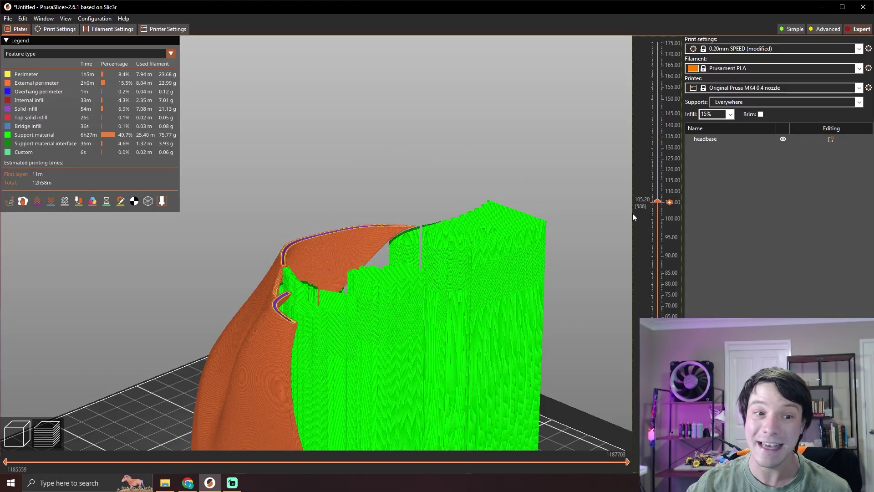
pyautogui.moveTo(429, 336); pyautogui.dragTo(386, 220)
pyautogui.scroll(8, 344, 247)
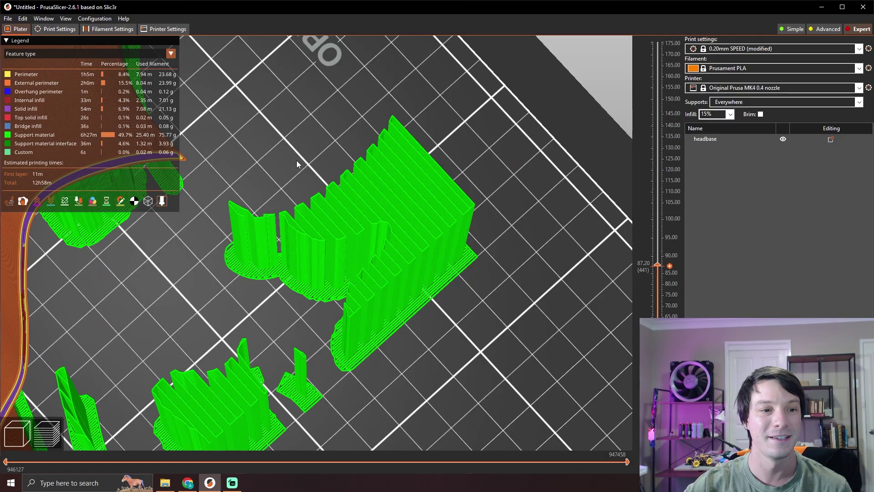
pyautogui.moveTo(297, 163); pyautogui.dragTo(282, 184)
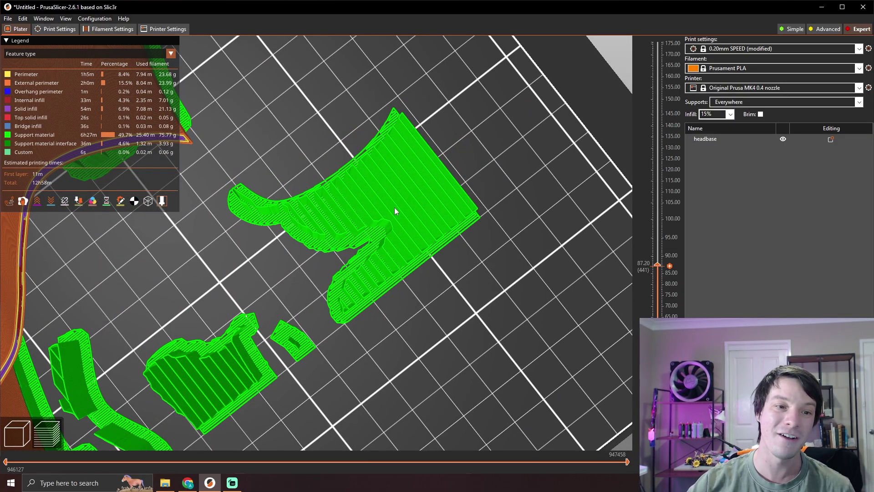
pyautogui.moveTo(394, 211); pyautogui.dragTo(320, 238)
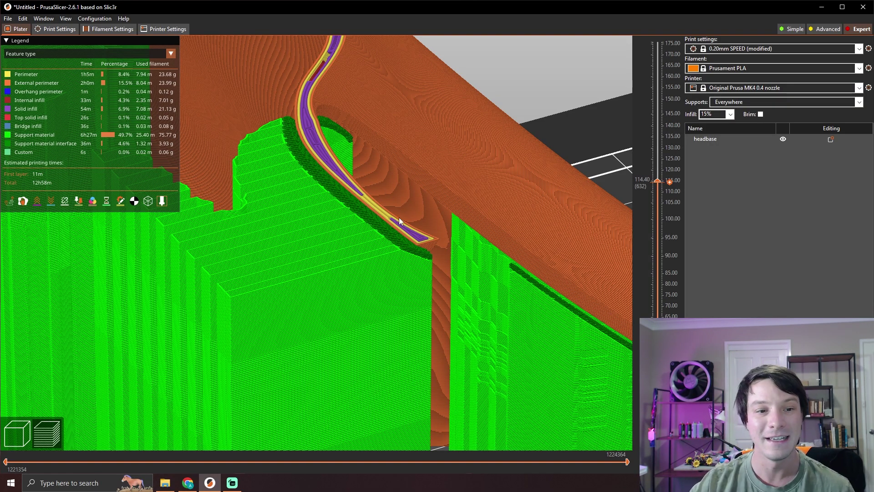
pyautogui.moveTo(399, 217)
pyautogui.mouseDown()
pyautogui.moveTo(376, 220)
pyautogui.moveTo(386, 222)
pyautogui.mouseUp()
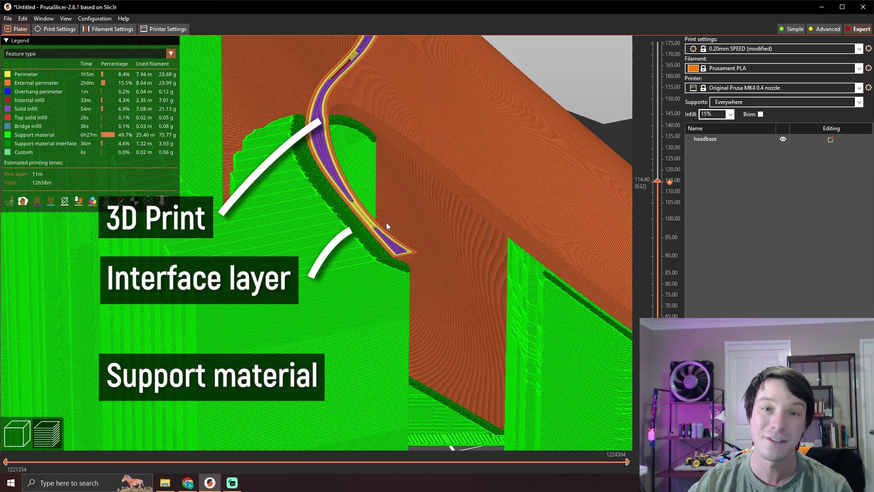
# Step: Raise the layer preview to 142.40 mm and examine the snug supports and interface layers under the upper edges
pyautogui.moveTo(657, 182); pyautogui.dragTo(662, 118)
pyautogui.scroll(-3, 416, 228)
pyautogui.moveTo(416, 228); pyautogui.dragTo(320, 250)
pyautogui.moveTo(363, 267)
pyautogui.mouseDown()
pyautogui.moveTo(334, 260)
pyautogui.moveTo(361, 259)
pyautogui.mouseUp()
pyautogui.scroll(-5, 334, 260)
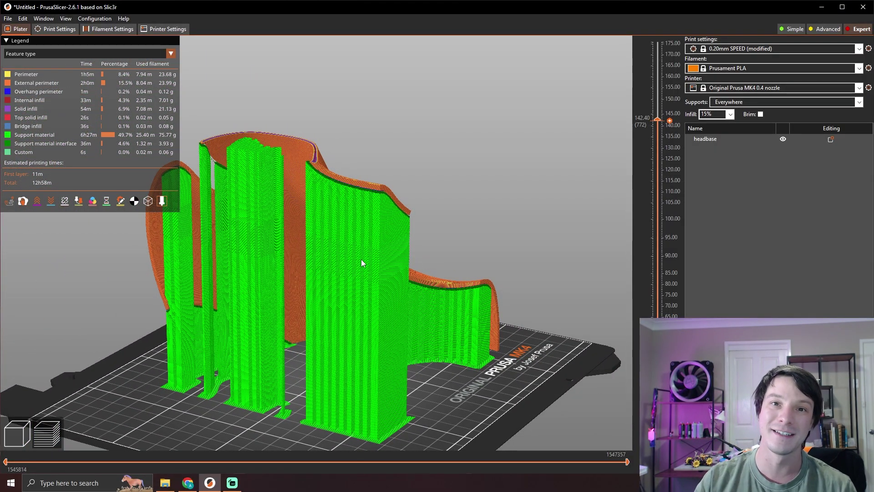
pyautogui.moveTo(362, 260); pyautogui.dragTo(353, 281)
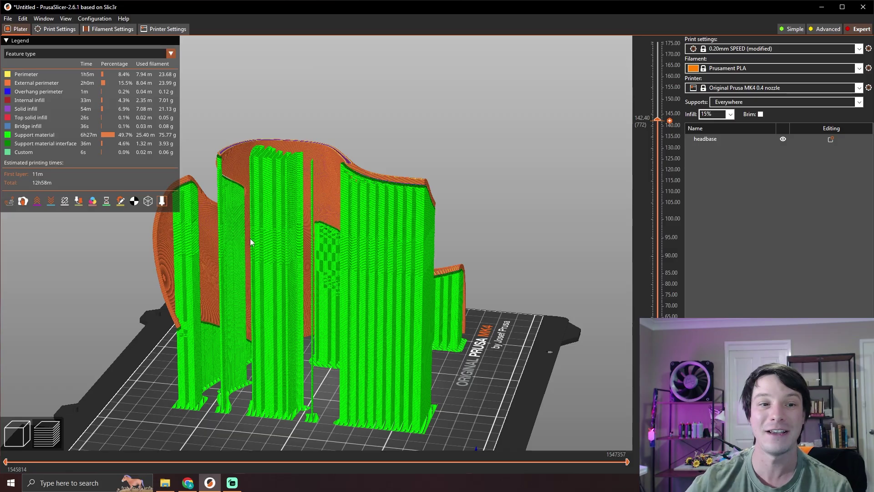
pyautogui.scroll(5, 367, 233)
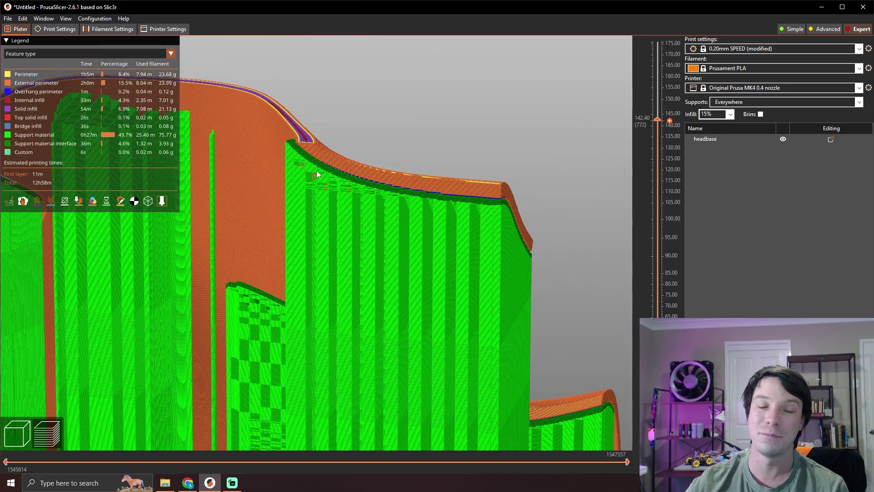
pyautogui.scroll(-6, 482, 245)
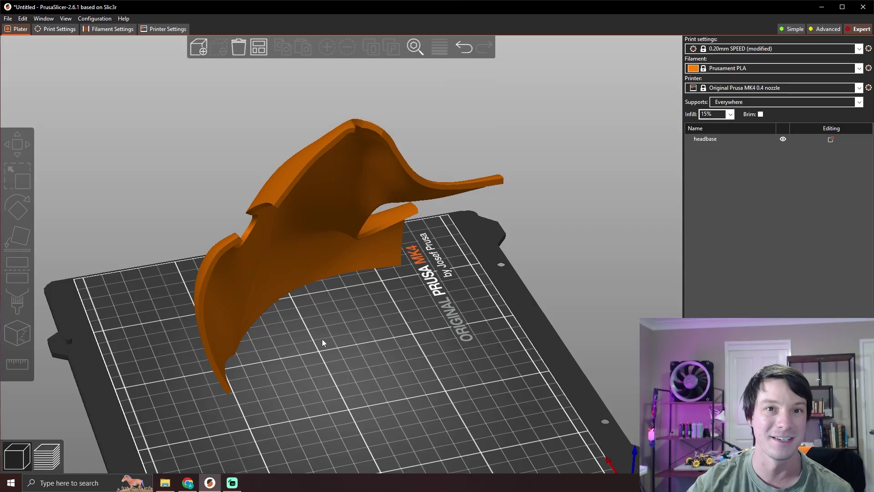
# Step: Set the support material pattern to Rectilinear grid and re-slice the headbase
pyautogui.click(63, 28)
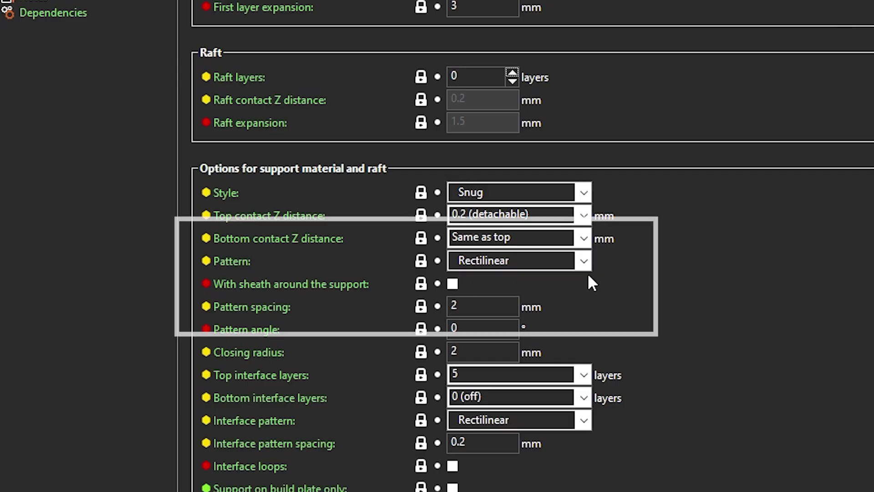
pyautogui.click(295, 254)
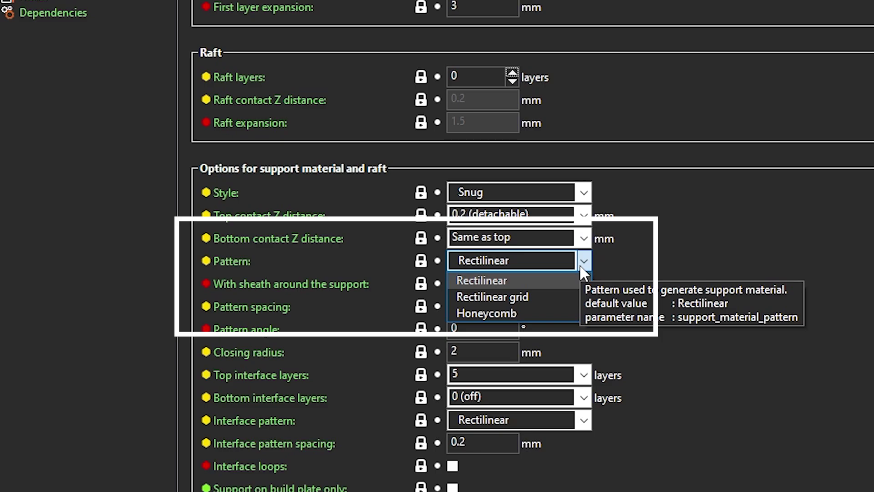
pyautogui.click(549, 301)
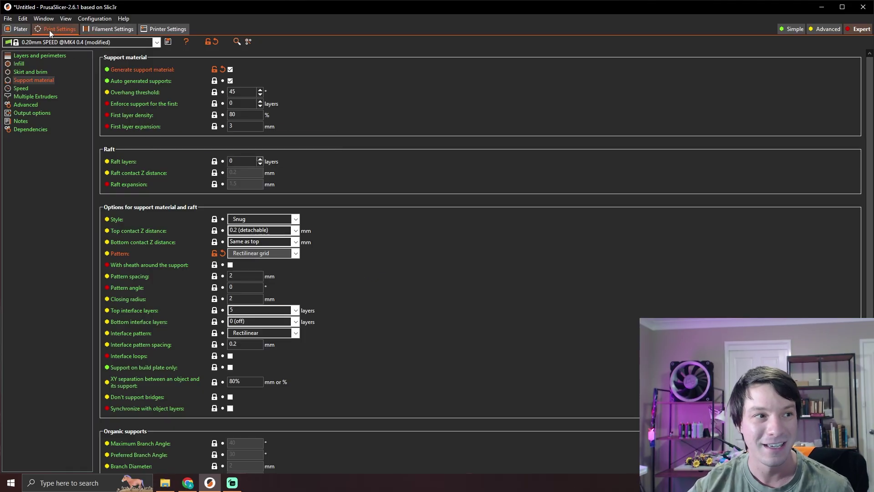
pyautogui.click(19, 29)
pyautogui.hotkey('ctrl', 'r')
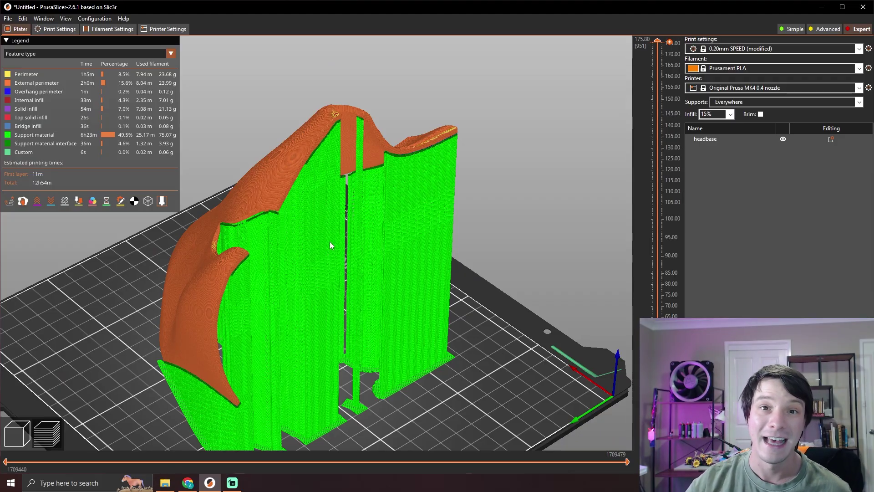
# Step: Lower the preview to 101.40 mm to examine the grid support pattern, and inspect the interface layers at 121.20 mm
pyautogui.scroll(4, 460, 159)
pyautogui.moveTo(415, 149); pyautogui.dragTo(521, 80)
pyautogui.moveTo(656, 41); pyautogui.dragTo(650, 213)
pyautogui.scroll(3, 555, 200)
pyautogui.moveTo(555, 196); pyautogui.dragTo(543, 198)
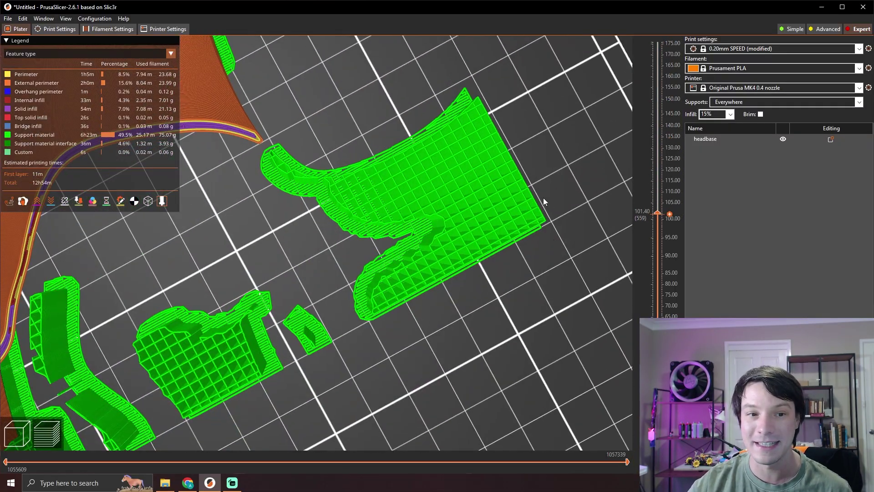
pyautogui.moveTo(543, 198); pyautogui.dragTo(400, 244, button='right')
pyautogui.moveTo(400, 244); pyautogui.dragTo(395, 244)
pyautogui.moveTo(669, 218); pyautogui.dragTo(345, 217)
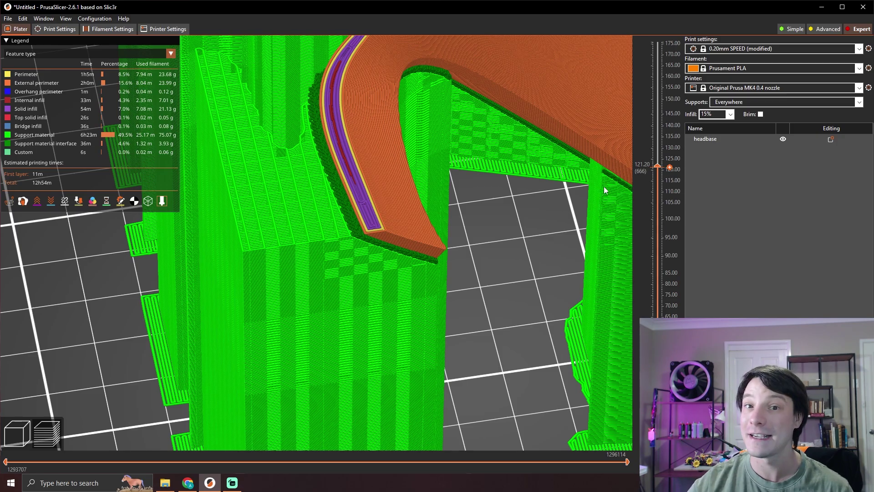
# Step: Restore the full layer height and inspect the complete grid-pattern supports around the headbase
pyautogui.moveTo(657, 166); pyautogui.dragTo(657, 40)
pyautogui.moveTo(538, 64); pyautogui.dragTo(325, 226)
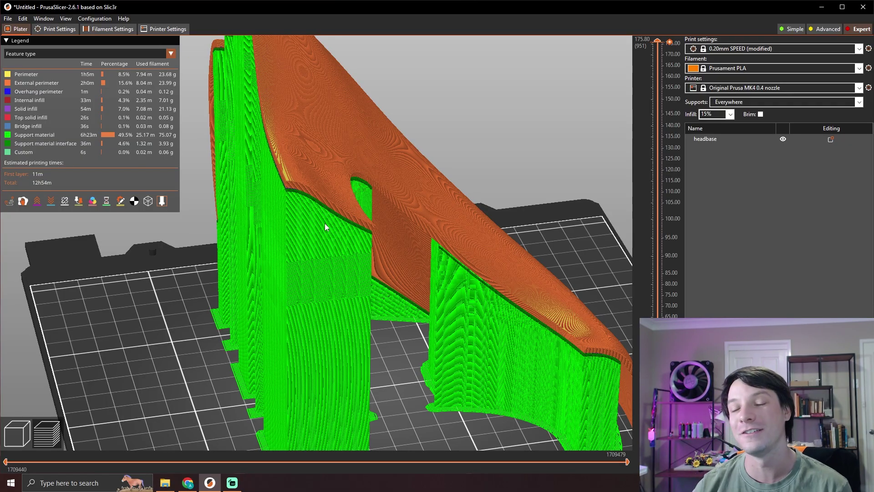
pyautogui.moveTo(335, 223); pyautogui.dragTo(311, 155)
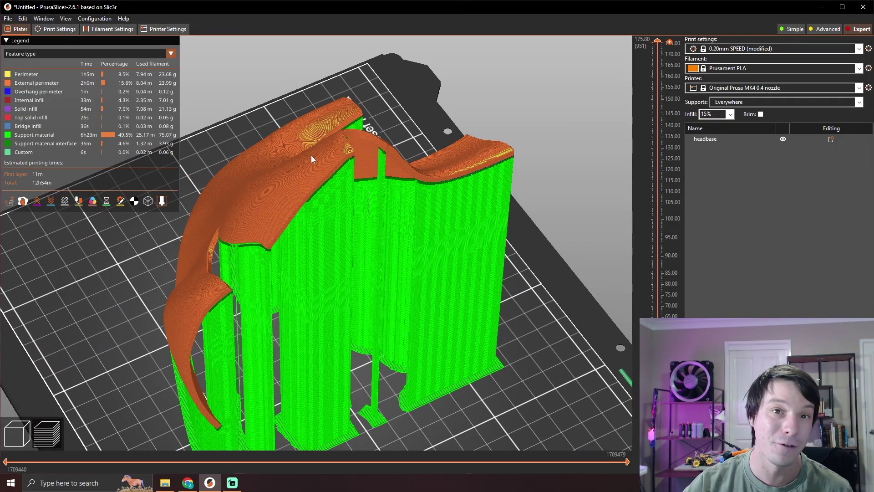
# Step: Lower the layer preview to 137.80 mm and examine the grid supports beneath the headbase's cut-open upper section
pyautogui.scroll(5, 311, 154)
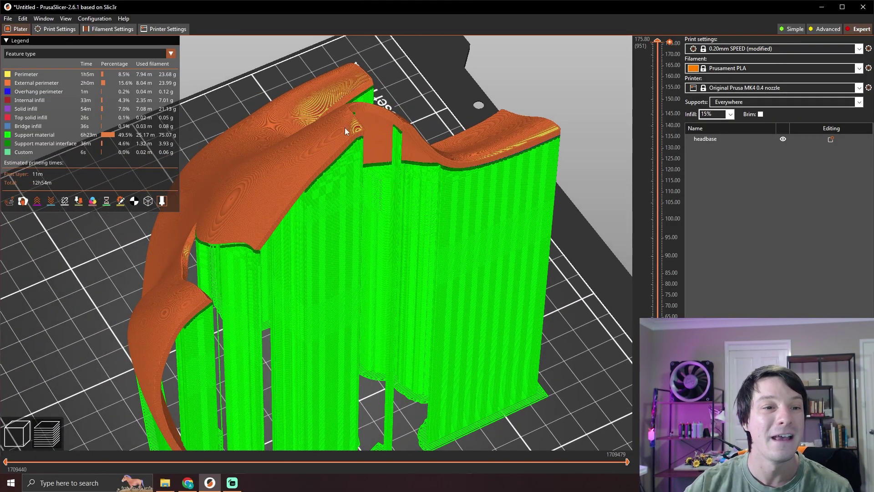
pyautogui.moveTo(657, 41); pyautogui.dragTo(659, 131)
pyautogui.moveTo(432, 148); pyautogui.dragTo(429, 180)
pyautogui.moveTo(384, 322)
pyautogui.mouseDown()
pyautogui.moveTo(386, 308)
pyautogui.moveTo(374, 308)
pyautogui.mouseUp()
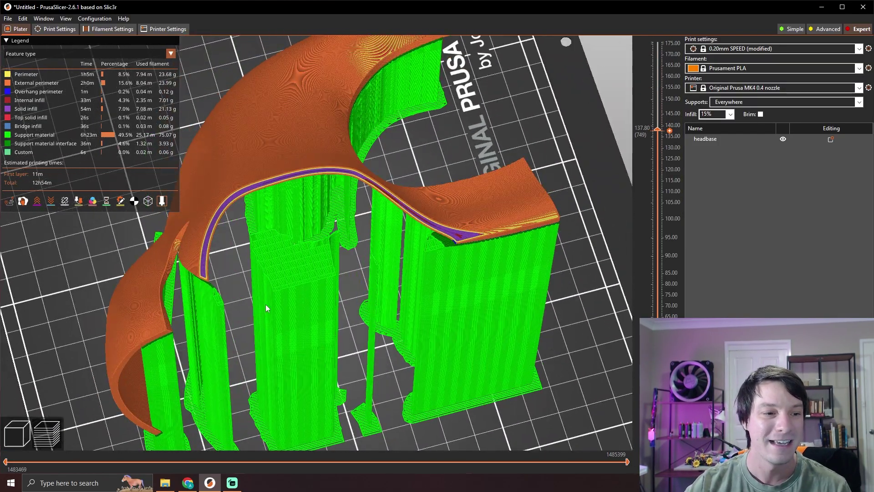
pyautogui.scroll(3, 267, 306)
pyautogui.moveTo(173, 323); pyautogui.dragTo(341, 273, button='right')
# Step: Return the layer preview to full height and examine the tall support columns along the headbase's open side
pyautogui.moveTo(661, 132); pyautogui.dragTo(660, 40)
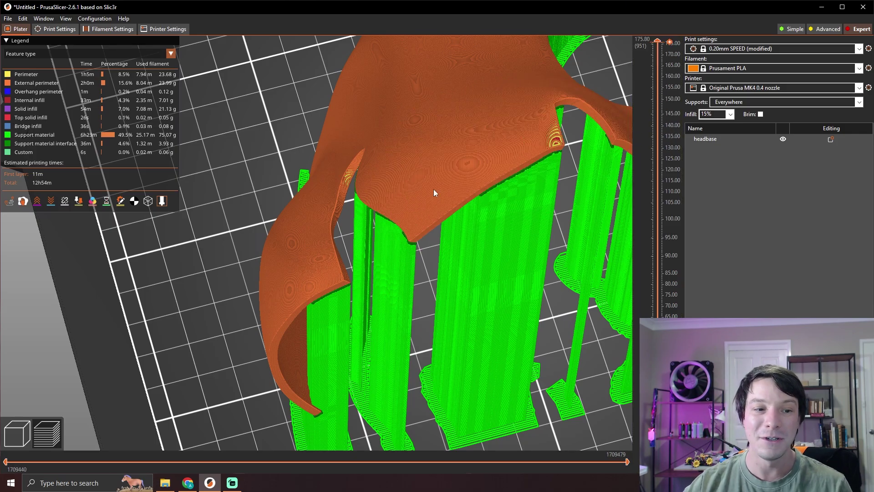
pyautogui.moveTo(434, 189); pyautogui.dragTo(400, 155)
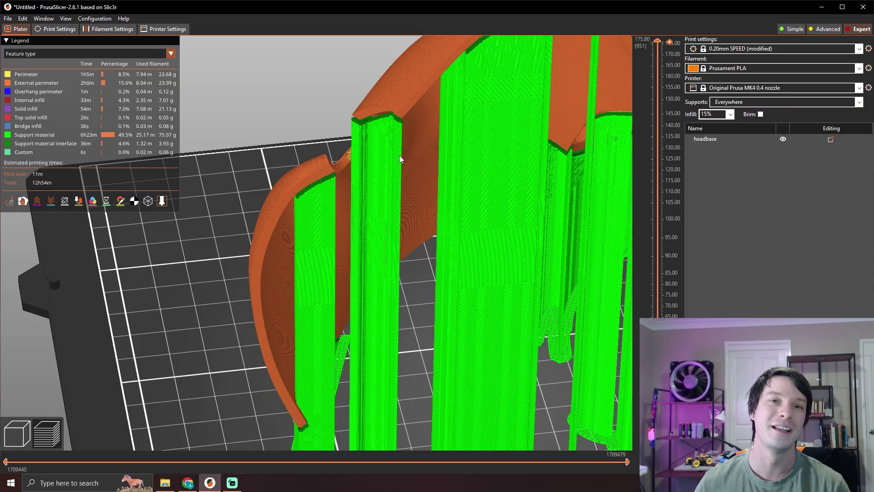
pyautogui.moveTo(399, 155); pyautogui.dragTo(381, 220)
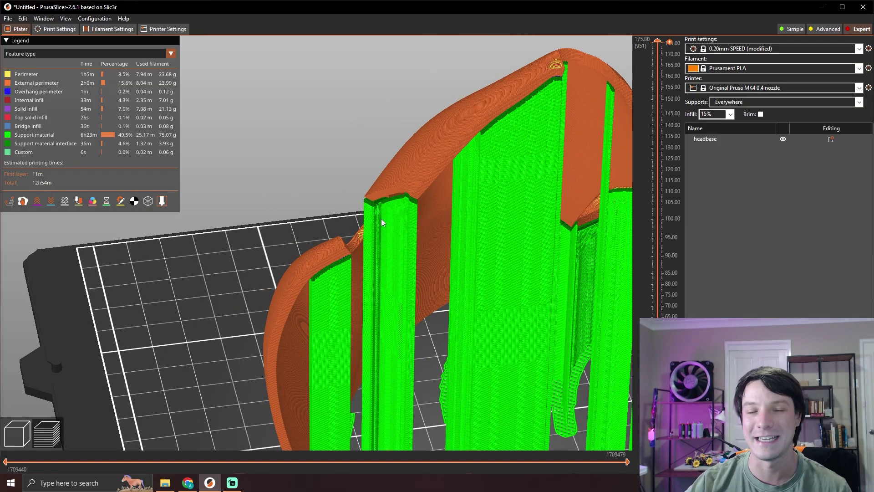
pyautogui.scroll(-5, 382, 222)
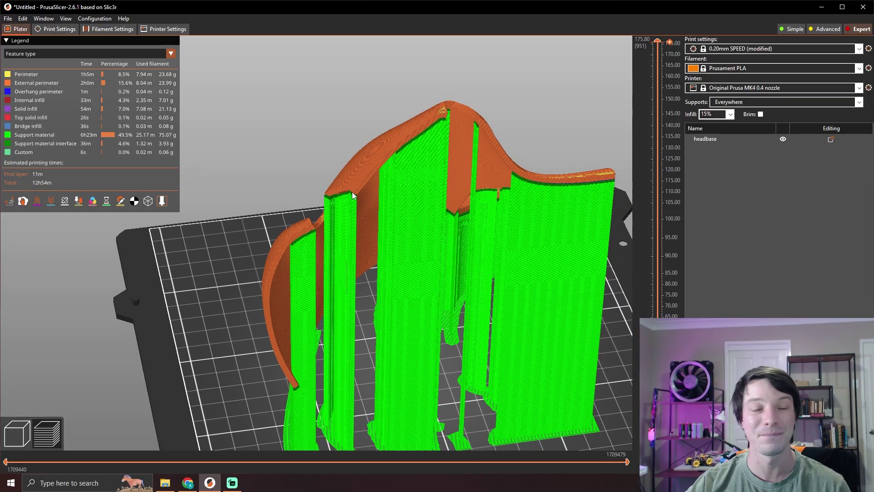
# Step: Return to the 3D editor view, start Paint-on supports for the headbase, and set the overhang highlight angle to 45°
pyautogui.click(19, 430)
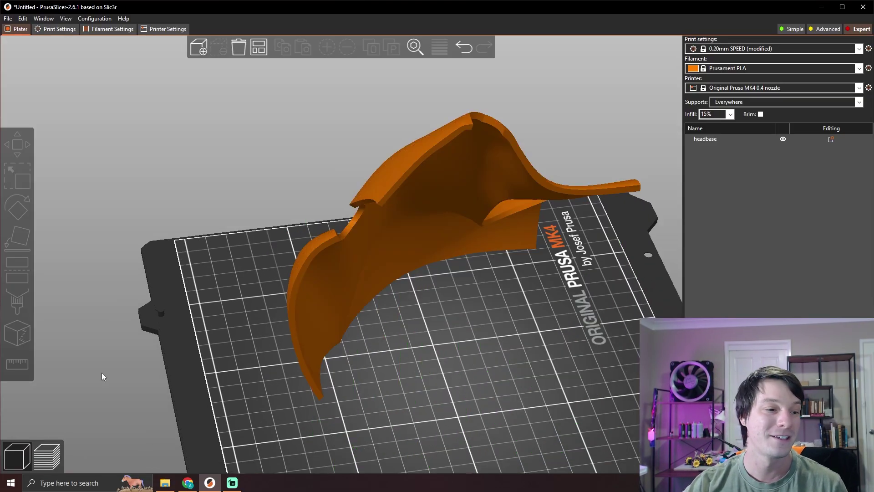
pyautogui.moveTo(308, 244); pyautogui.dragTo(258, 266)
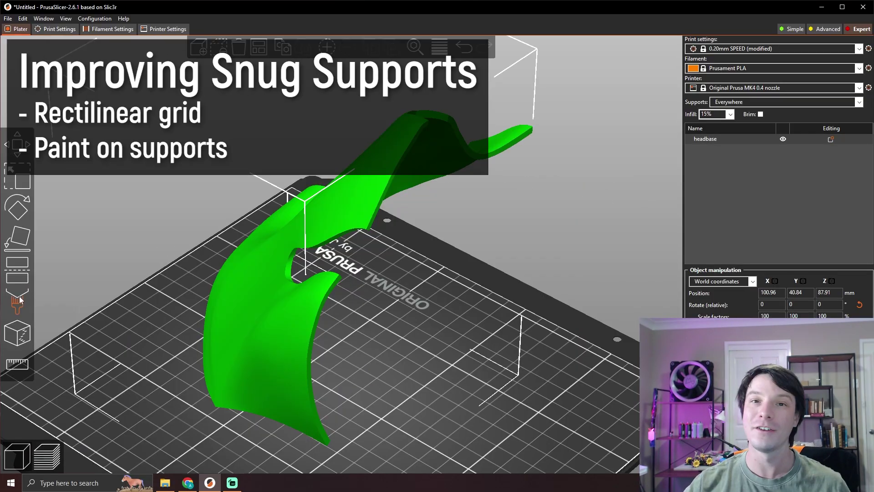
pyautogui.click(20, 298)
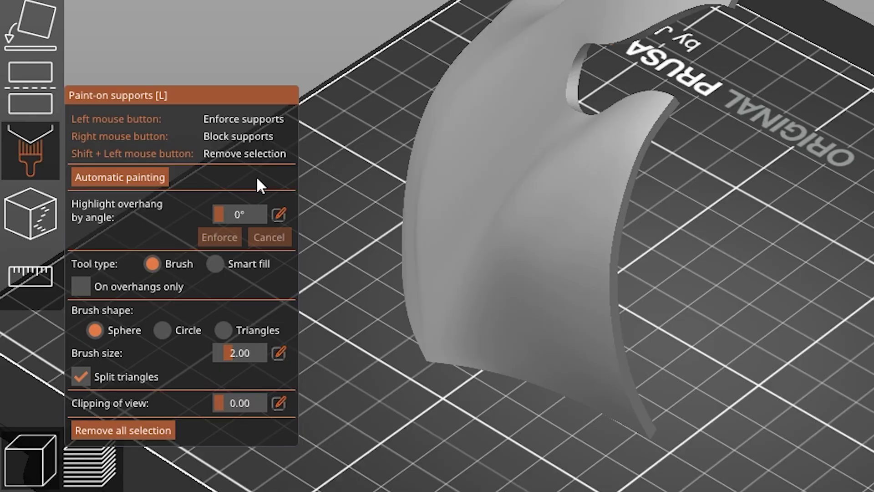
pyautogui.moveTo(215, 213); pyautogui.dragTo(240, 215)
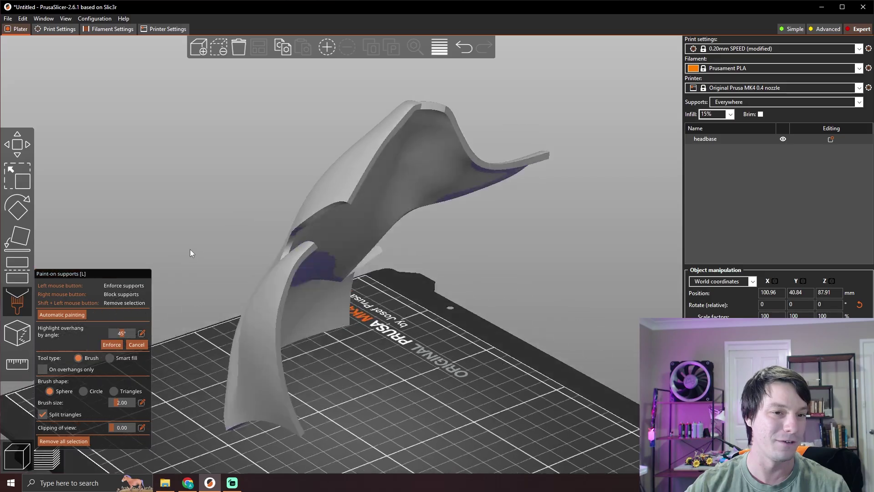
# Step: Examine the highlighted overhang regions on the headbase's inner surface, side arm, notch and lower edges
pyautogui.moveTo(189, 249); pyautogui.dragTo(191, 155)
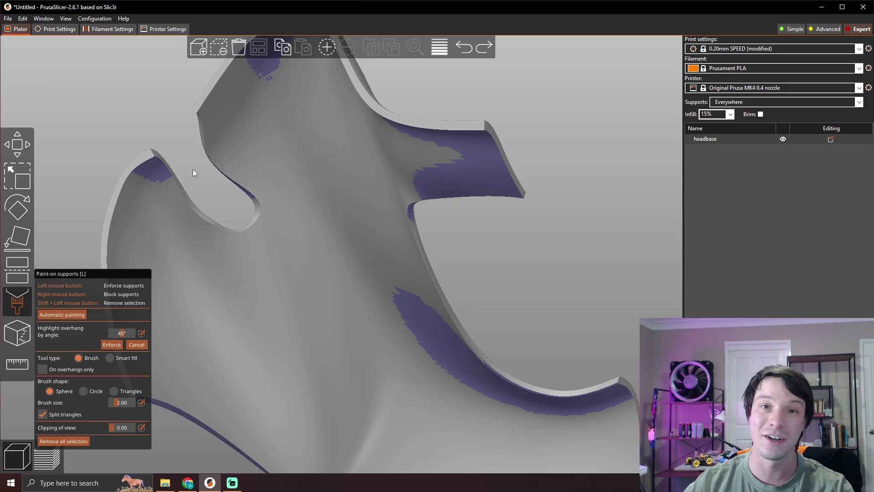
pyautogui.moveTo(179, 145); pyautogui.dragTo(173, 177)
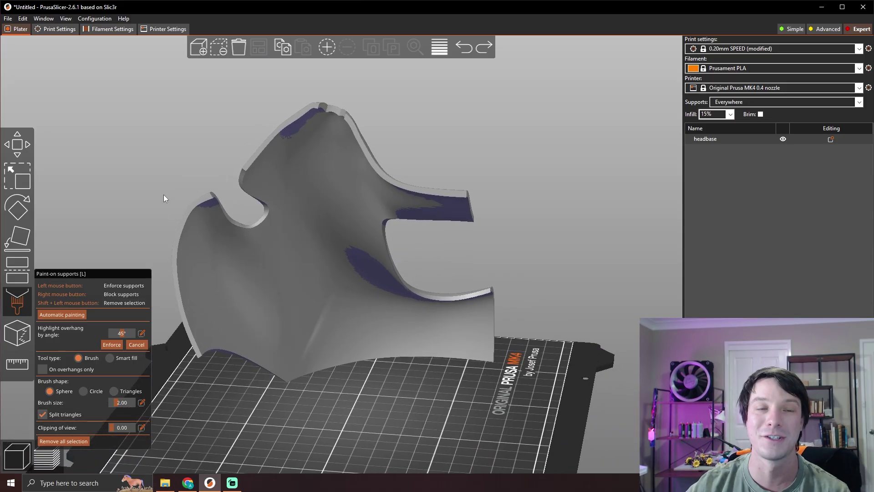
pyautogui.moveTo(164, 199)
pyautogui.mouseDown()
pyautogui.moveTo(176, 190)
pyautogui.moveTo(389, 225)
pyautogui.mouseUp()
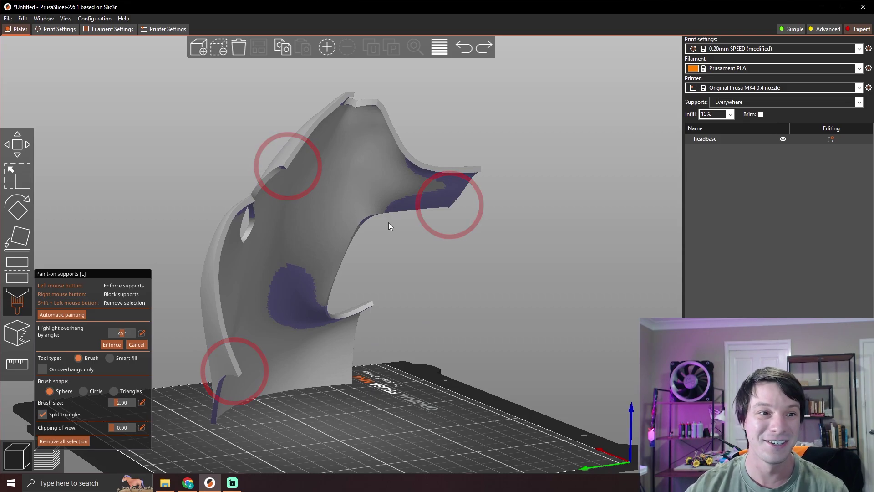
pyautogui.moveTo(388, 222)
pyautogui.mouseDown()
pyautogui.moveTo(181, 172)
pyautogui.moveTo(219, 181)
pyautogui.mouseUp()
pyautogui.scroll(4, 347, 182)
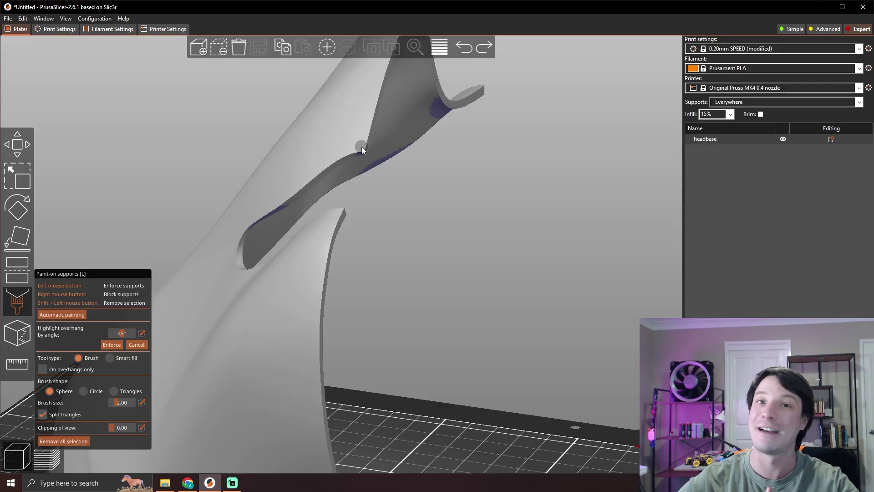
pyautogui.scroll(-6, 438, 228)
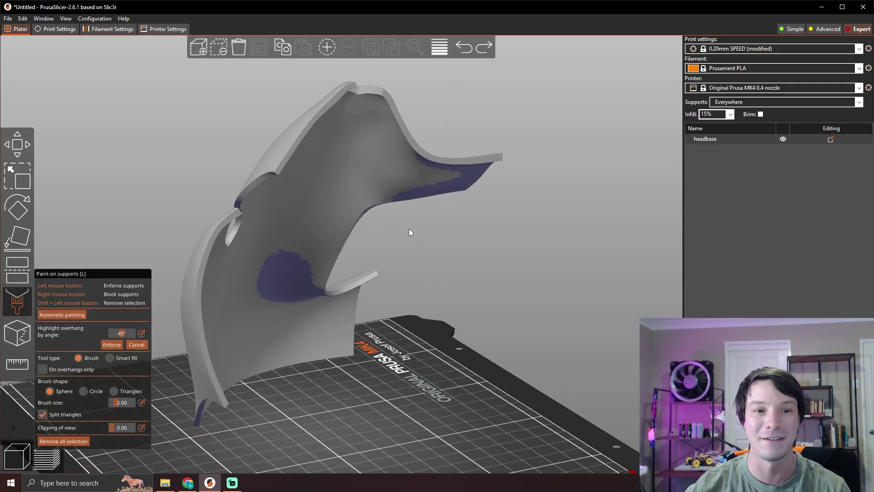
pyautogui.moveTo(412, 228)
pyautogui.mouseDown()
pyautogui.moveTo(498, 223)
pyautogui.moveTo(431, 239)
pyautogui.mouseUp()
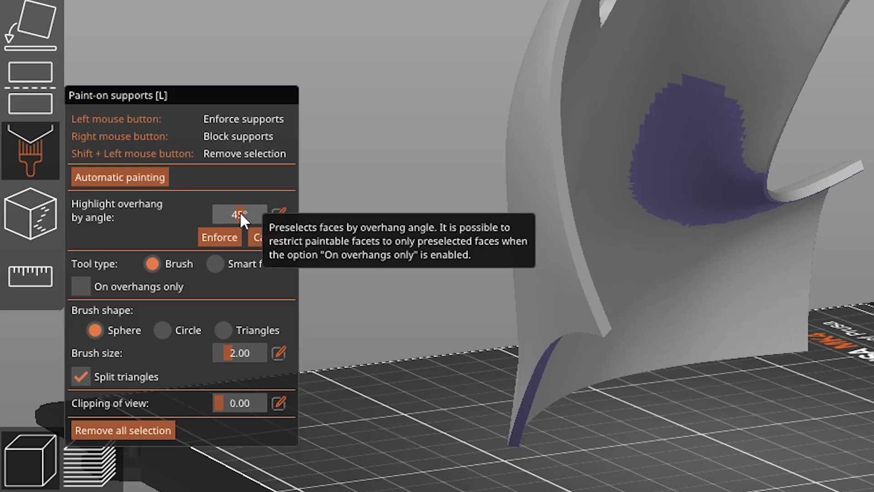
# Step: With Smart fill restricted to overhangs only, enforce supports on the headbase's slanted lower edge and the underside of its protruding arm
pyautogui.click(215, 264)
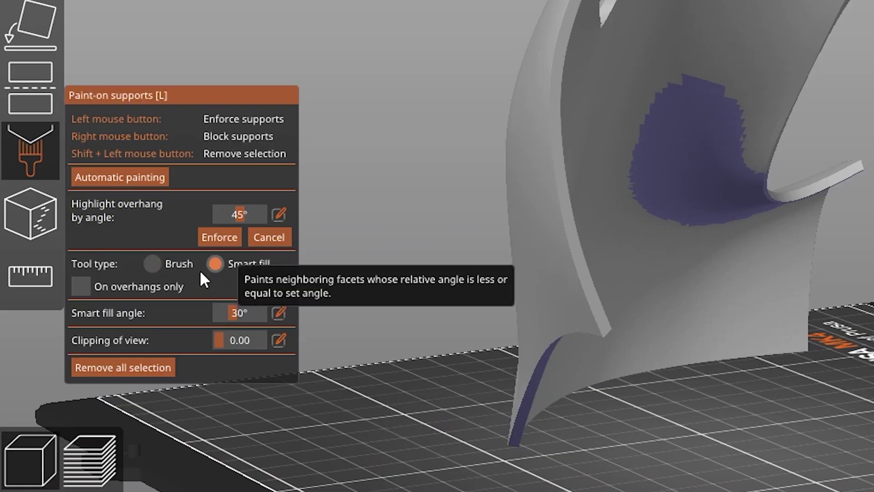
pyautogui.click(81, 286)
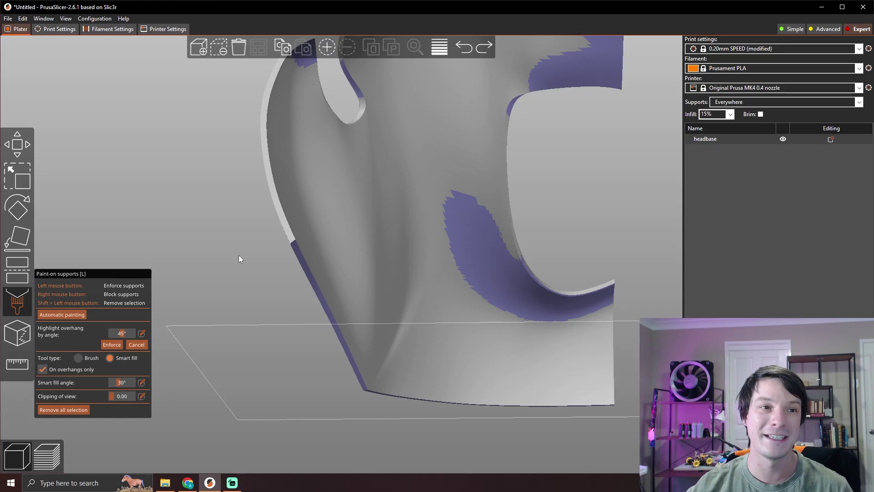
pyautogui.moveTo(238, 258); pyautogui.dragTo(242, 290, button='middle')
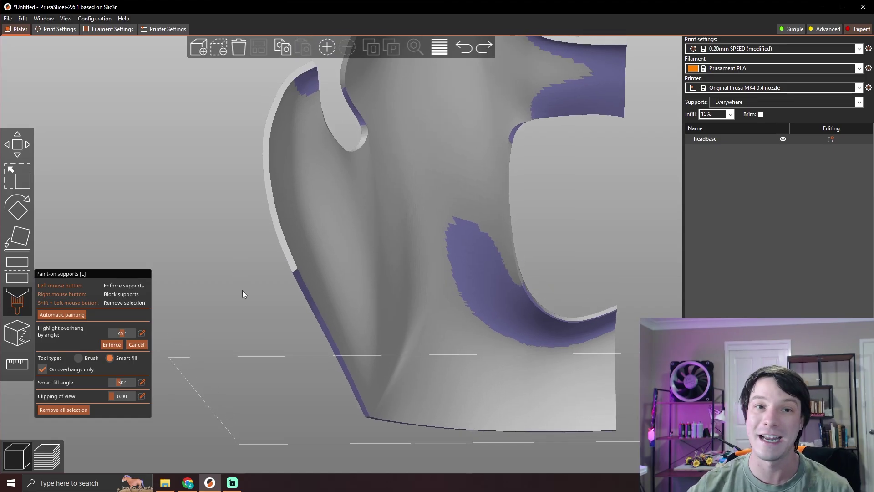
pyautogui.click(303, 283)
pyautogui.scroll(-3, 233, 205)
pyautogui.moveTo(523, 221); pyautogui.dragTo(407, 294, button='middle')
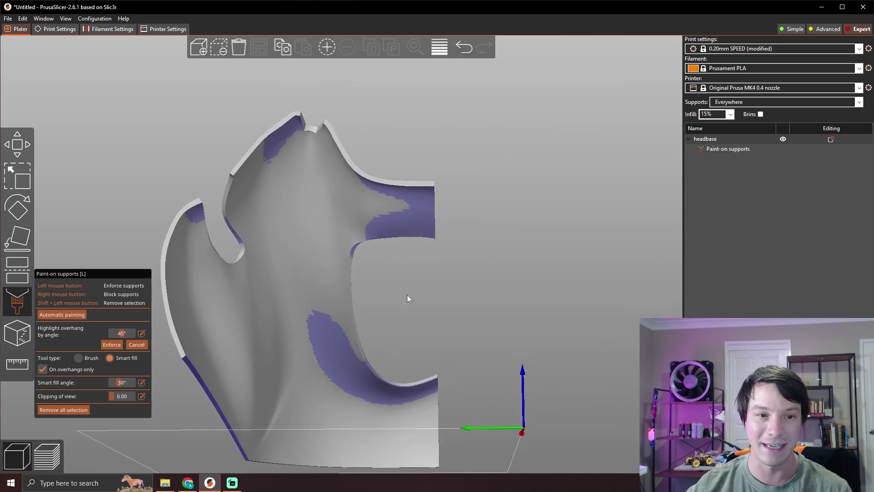
pyautogui.moveTo(455, 298)
pyautogui.mouseDown()
pyautogui.moveTo(420, 309)
pyautogui.moveTo(419, 261)
pyautogui.moveTo(404, 260)
pyautogui.mouseUp()
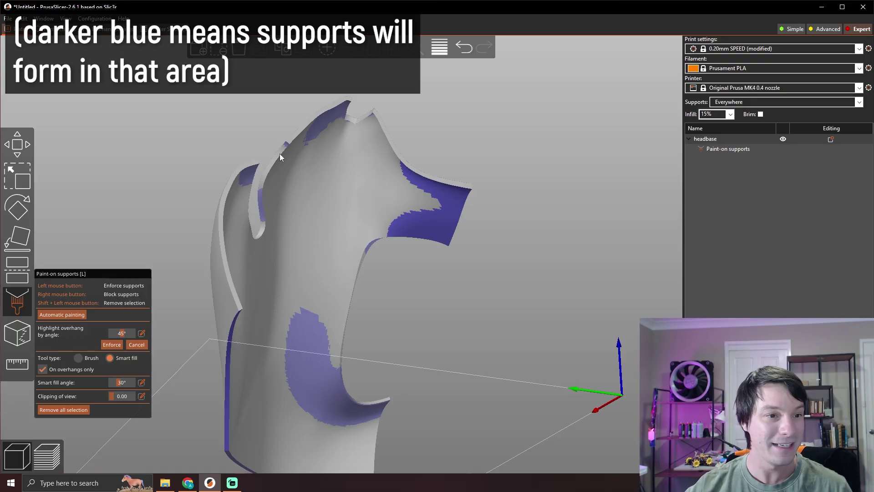
# Step: Set the overhang highlight angle to 49° and smart-fill enforced supports on the notch edge and under the upper tip
pyautogui.scroll(1, 279, 154)
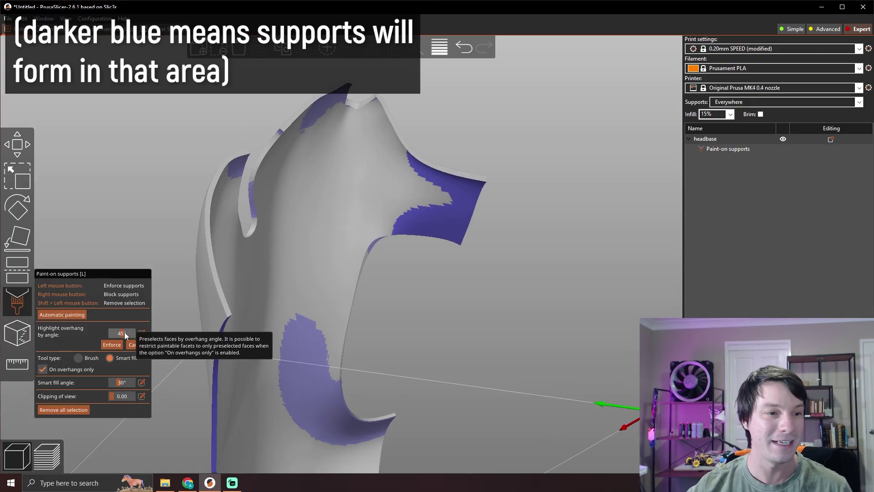
pyautogui.moveTo(124, 331); pyautogui.dragTo(127, 334)
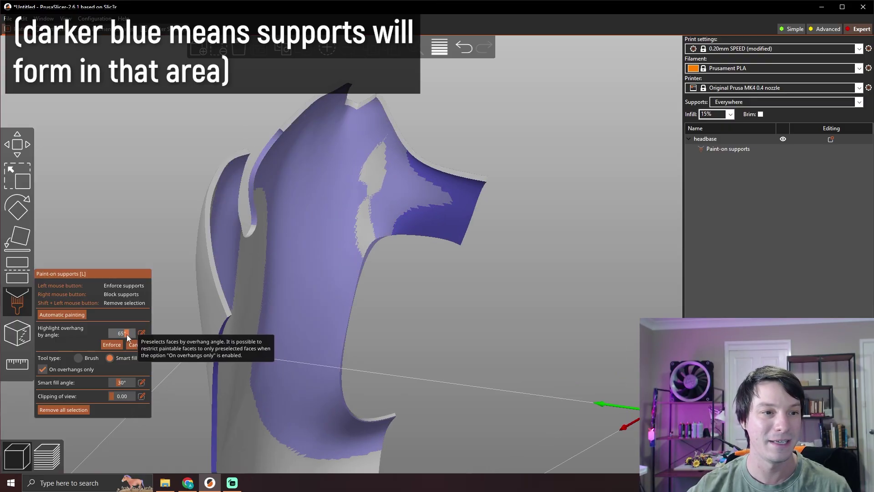
pyautogui.moveTo(223, 119)
pyautogui.mouseDown()
pyautogui.moveTo(168, 101)
pyautogui.moveTo(179, 108)
pyautogui.moveTo(152, 117)
pyautogui.moveTo(187, 110)
pyautogui.mouseUp()
pyautogui.moveTo(126, 333); pyautogui.dragTo(123, 332)
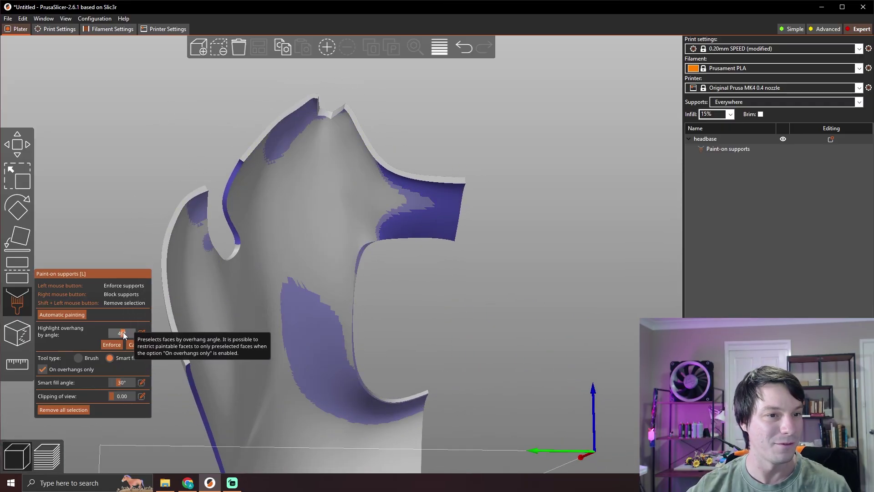
pyautogui.click(313, 102)
pyautogui.moveTo(314, 104)
pyautogui.mouseDown()
pyautogui.moveTo(148, 147)
pyautogui.moveTo(158, 133)
pyautogui.mouseUp()
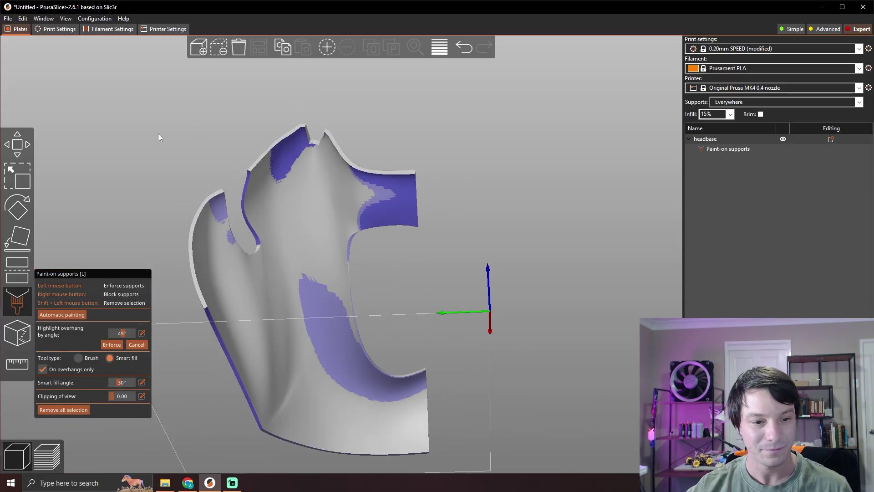
# Step: Set the overhang highlight angle to 37° and smart-fill enforced supports on the overhang below the large curved opening
pyautogui.moveTo(482, 323); pyautogui.dragTo(515, 231, button='middle')
pyautogui.scroll(2, 346, 285)
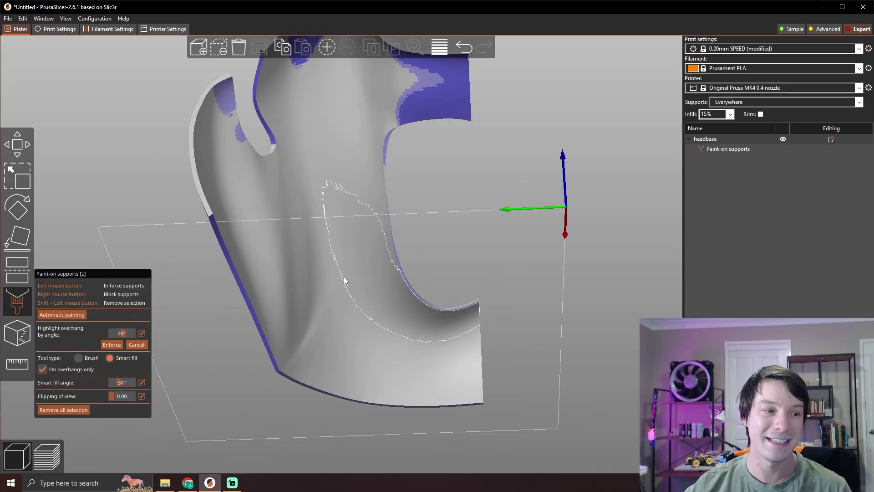
pyautogui.moveTo(119, 336); pyautogui.dragTo(120, 334)
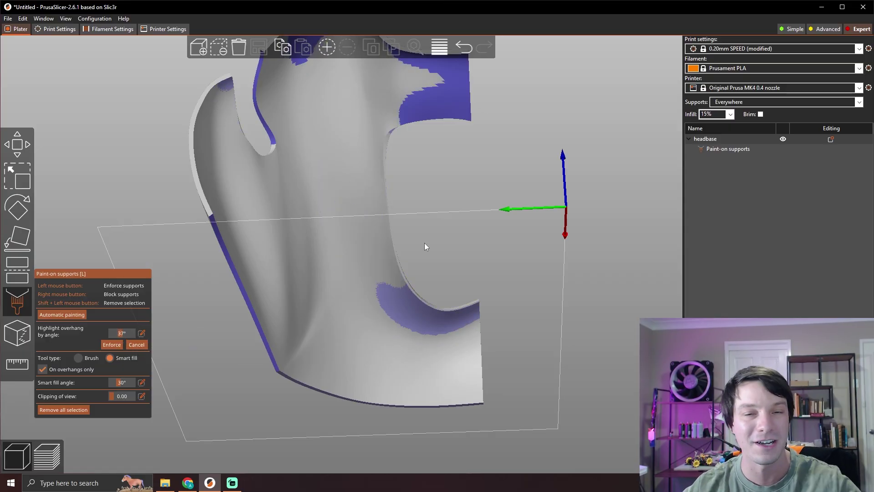
pyautogui.moveTo(424, 245)
pyautogui.mouseDown()
pyautogui.moveTo(357, 257)
pyautogui.moveTo(393, 260)
pyautogui.moveTo(363, 263)
pyautogui.mouseUp()
pyautogui.moveTo(457, 280); pyautogui.dragTo(449, 201)
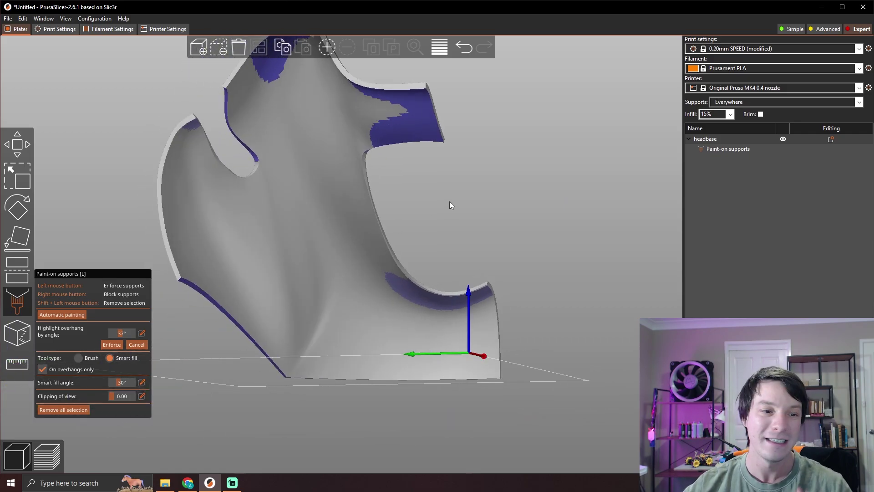
pyautogui.moveTo(452, 243); pyautogui.dragTo(221, 190)
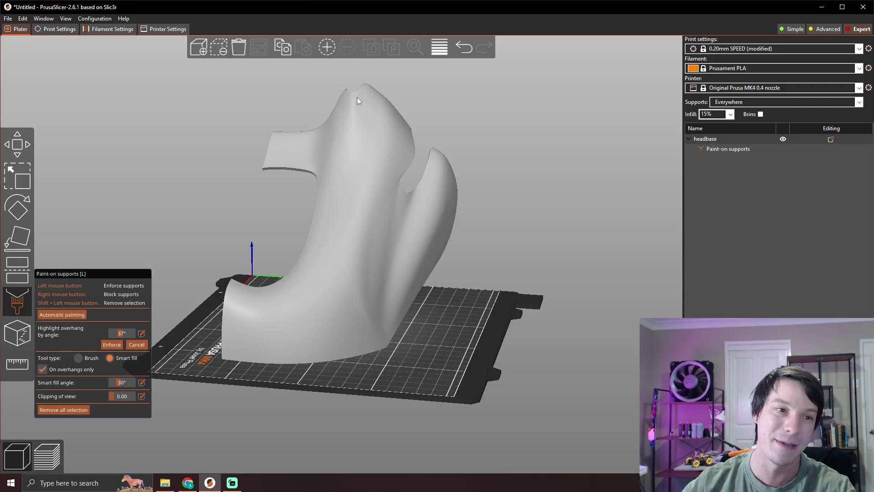
pyautogui.moveTo(215, 266); pyautogui.dragTo(309, 255)
pyautogui.scroll(3, 500, 211)
pyautogui.moveTo(501, 215); pyautogui.dragTo(495, 219)
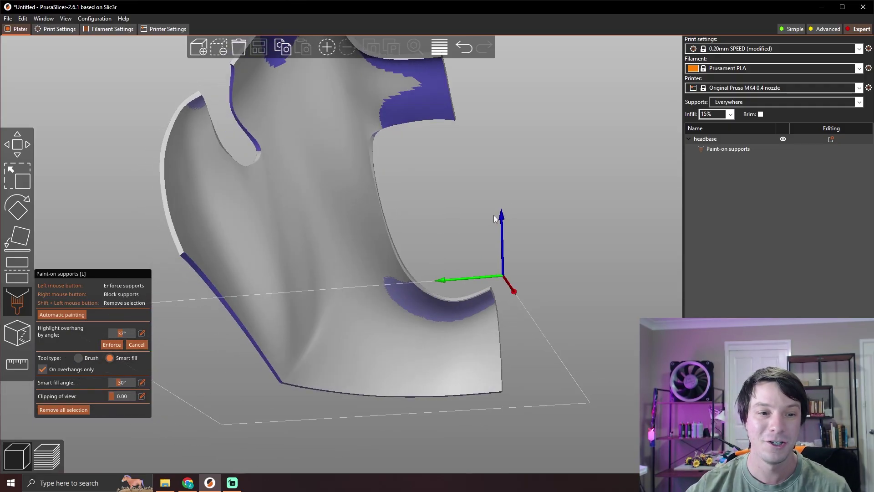
pyautogui.click(420, 304)
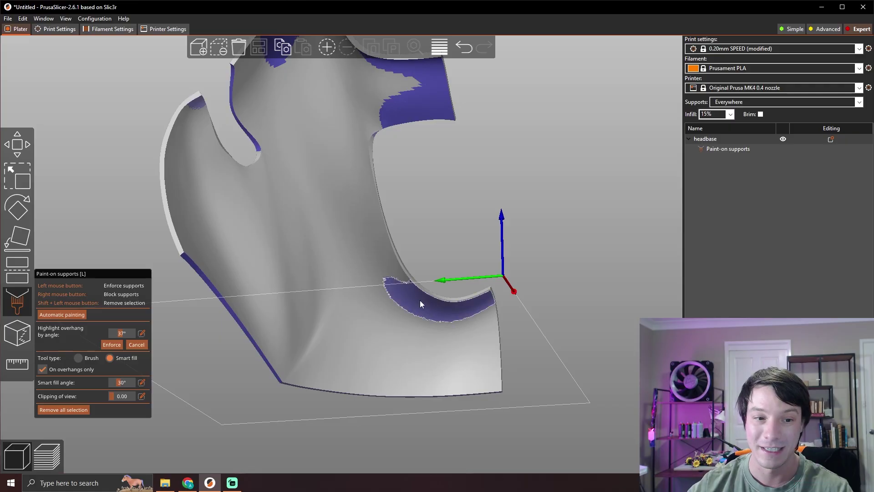
# Step: Check the painted support areas across the headbase's inner side and switch the painting tool type to Brush
pyautogui.moveTo(419, 304)
pyautogui.mouseDown()
pyautogui.moveTo(440, 195)
pyautogui.moveTo(268, 216)
pyautogui.mouseUp()
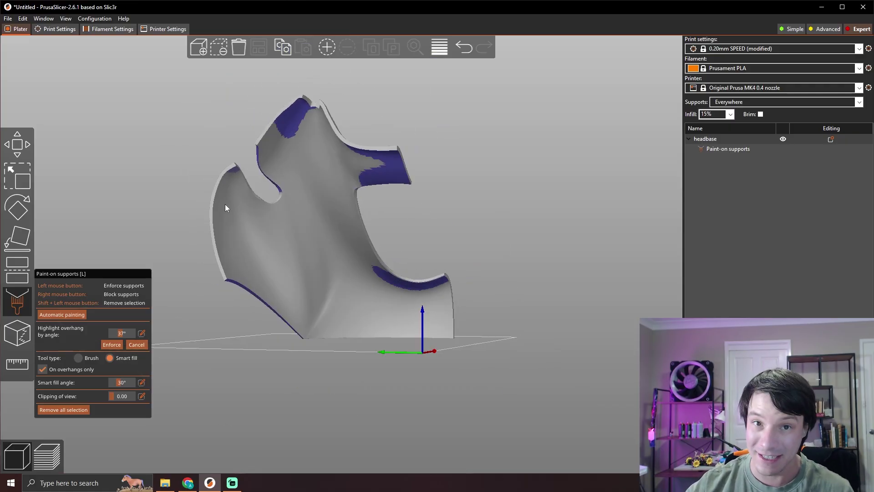
pyautogui.moveTo(203, 165); pyautogui.dragTo(219, 186)
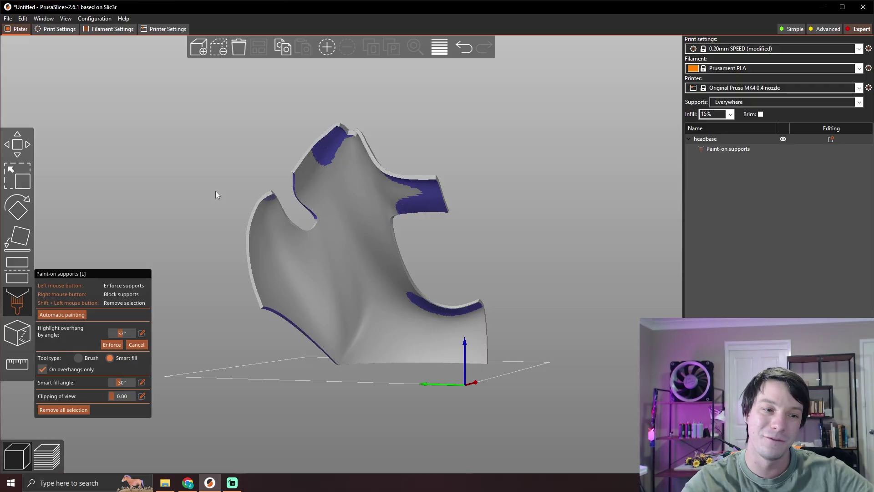
pyautogui.moveTo(215, 193); pyautogui.dragTo(216, 253)
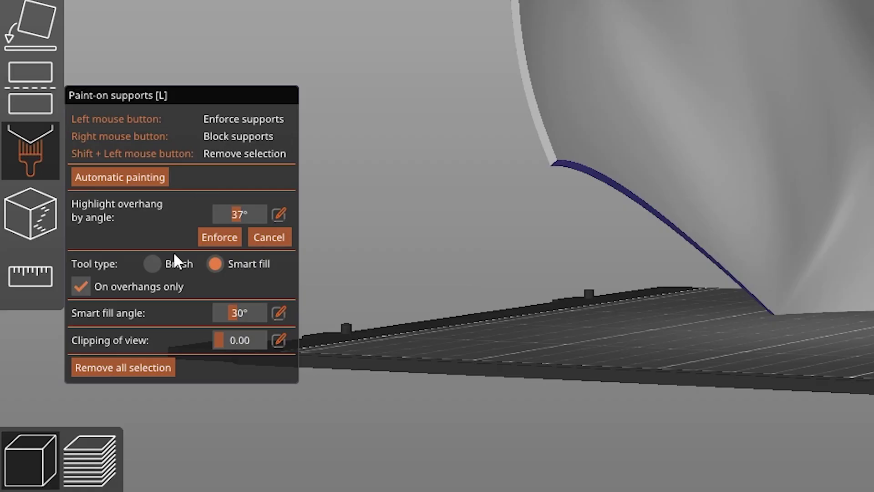
pyautogui.click(154, 262)
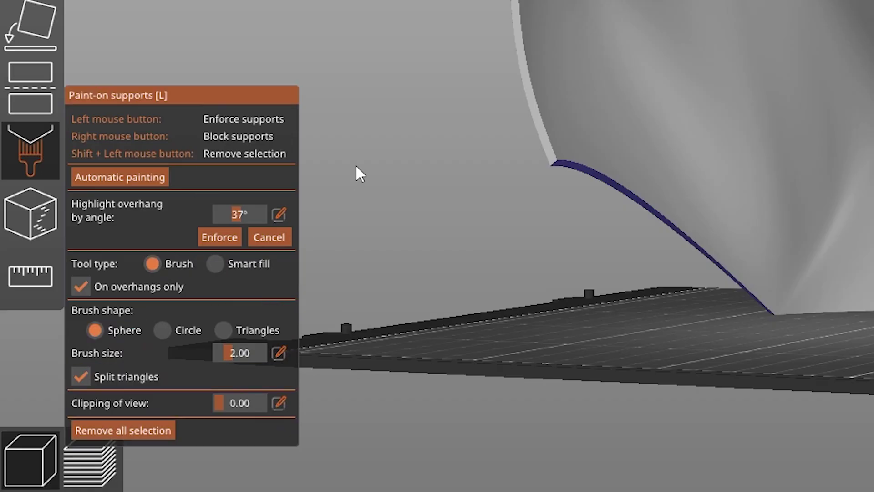
# Step: Set the support painting brush to Circle with size 5.19 and allow painting beyond overhangs
pyautogui.click(162, 332)
pyautogui.click(244, 352)
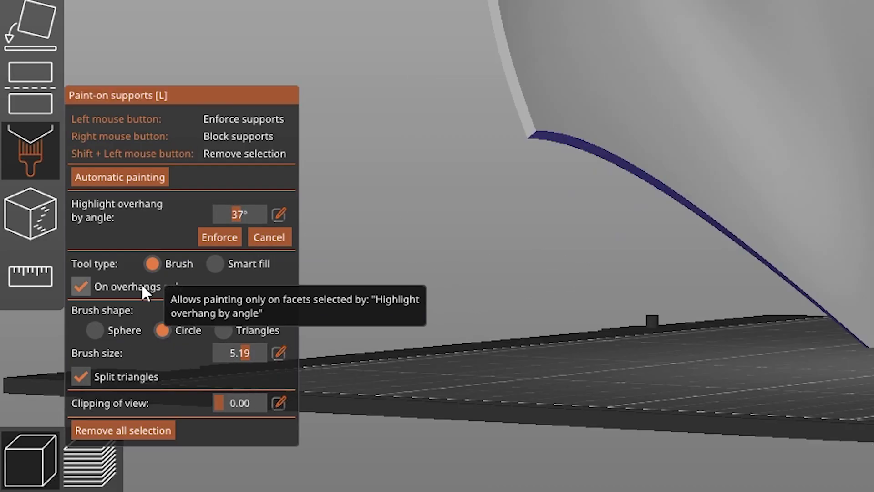
pyautogui.click(141, 285)
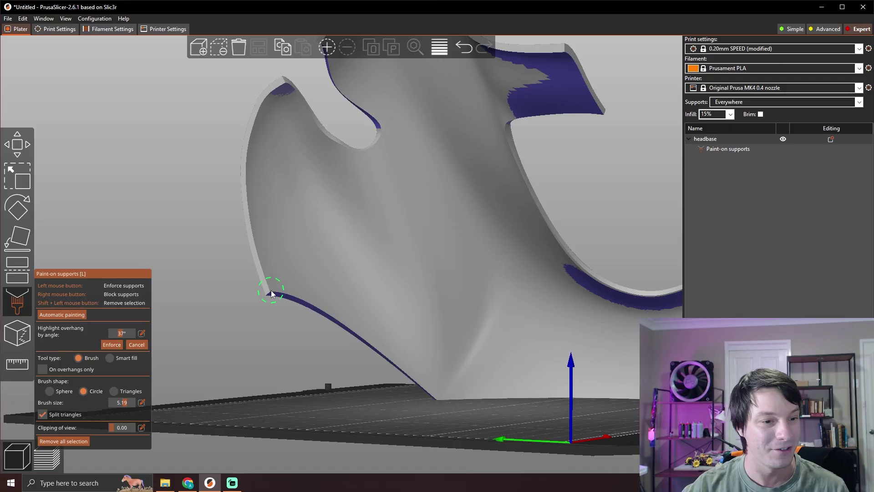
# Step: Brush enforced supports along the headbase's slanted lower edge, covering both its inner and outer sides
pyautogui.moveTo(275, 294)
pyautogui.mouseDown()
pyautogui.moveTo(362, 334)
pyautogui.moveTo(418, 377)
pyautogui.moveTo(435, 404)
pyautogui.moveTo(336, 372)
pyautogui.moveTo(381, 372)
pyautogui.mouseUp()
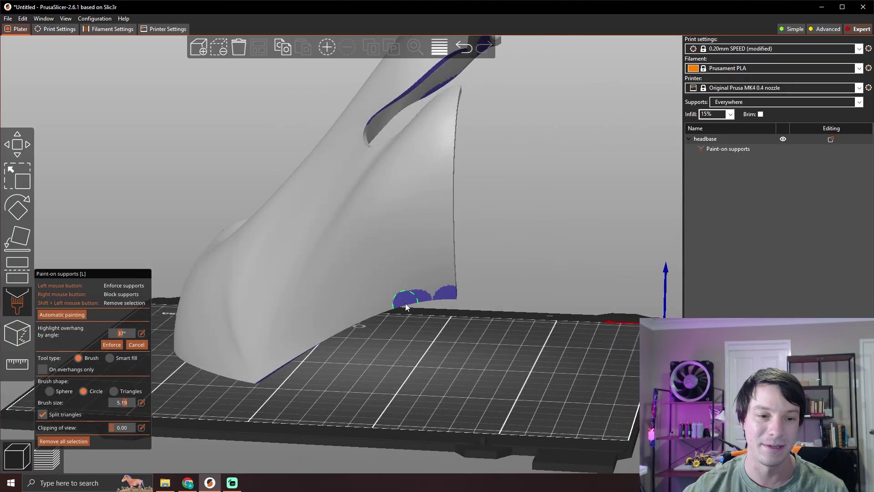
pyautogui.moveTo(452, 294)
pyautogui.mouseDown()
pyautogui.moveTo(413, 321)
pyautogui.moveTo(394, 305)
pyautogui.mouseUp()
pyautogui.moveTo(393, 304)
pyautogui.mouseDown()
pyautogui.moveTo(359, 339)
pyautogui.moveTo(327, 345)
pyautogui.moveTo(327, 336)
pyautogui.moveTo(274, 380)
pyautogui.moveTo(227, 294)
pyautogui.moveTo(240, 144)
pyautogui.moveTo(267, 317)
pyautogui.moveTo(273, 310)
pyautogui.mouseUp()
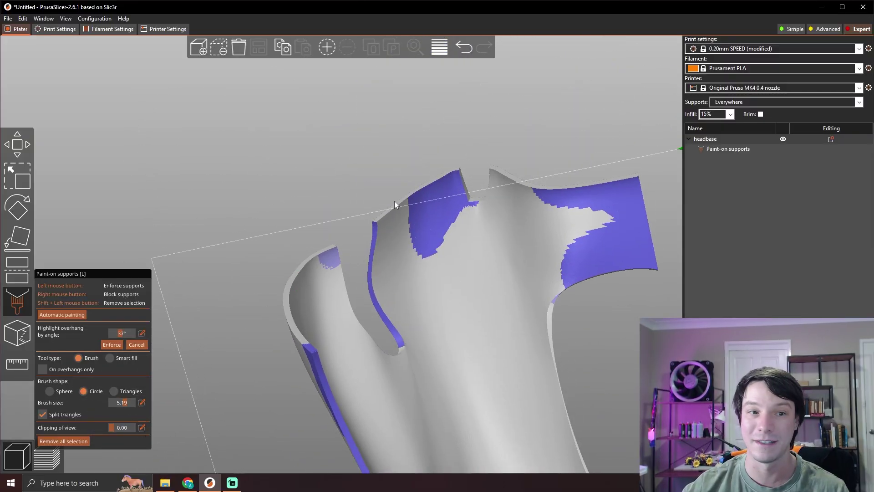
# Step: Brush enforced supports along the notch edge, under the pointed tip beside it and on the protruding arm's edges
pyautogui.moveTo(376, 231)
pyautogui.mouseDown()
pyautogui.moveTo(375, 252)
pyautogui.moveTo(379, 213)
pyautogui.moveTo(346, 209)
pyautogui.moveTo(366, 240)
pyautogui.moveTo(349, 244)
pyautogui.moveTo(333, 225)
pyautogui.moveTo(332, 237)
pyautogui.moveTo(271, 228)
pyautogui.mouseUp()
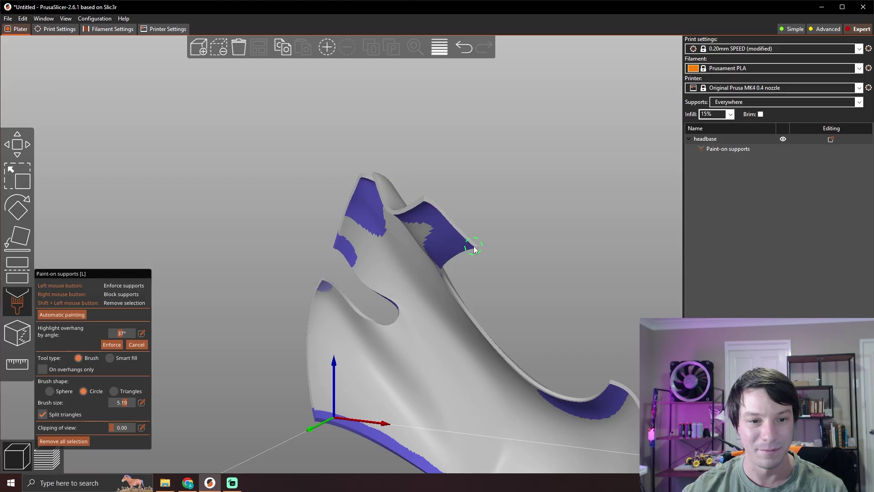
pyautogui.moveTo(474, 247)
pyautogui.mouseDown()
pyautogui.moveTo(461, 235)
pyautogui.moveTo(490, 255)
pyautogui.moveTo(458, 261)
pyautogui.moveTo(496, 239)
pyautogui.mouseUp()
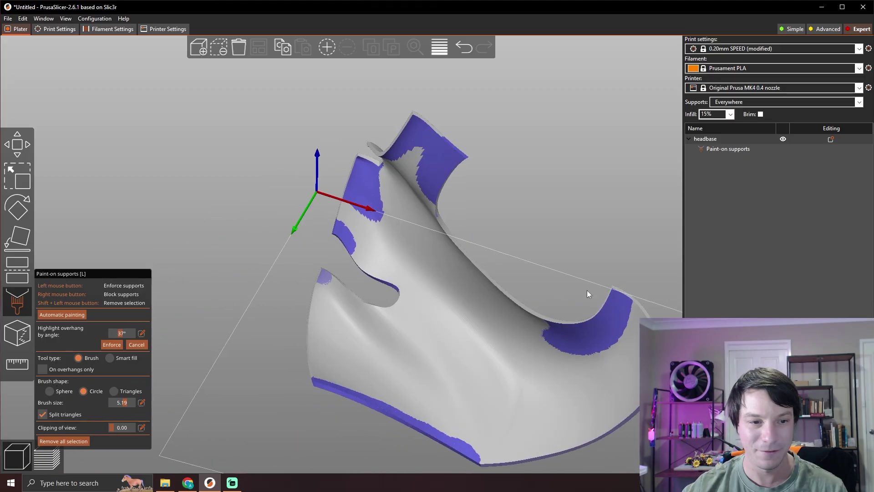
pyautogui.moveTo(322, 276)
pyautogui.mouseDown()
pyautogui.moveTo(336, 279)
pyautogui.moveTo(320, 285)
pyautogui.moveTo(307, 263)
pyautogui.mouseUp()
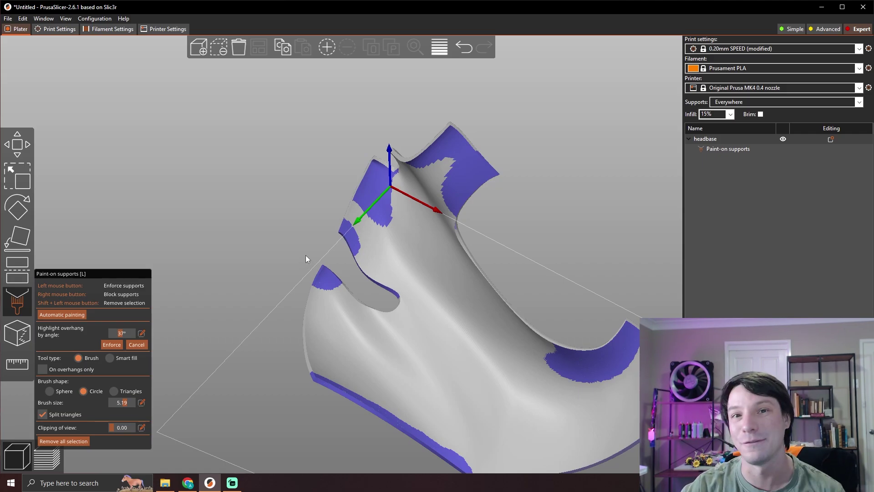
pyautogui.moveTo(305, 255)
pyautogui.mouseDown()
pyautogui.moveTo(258, 223)
pyautogui.moveTo(231, 184)
pyautogui.mouseUp()
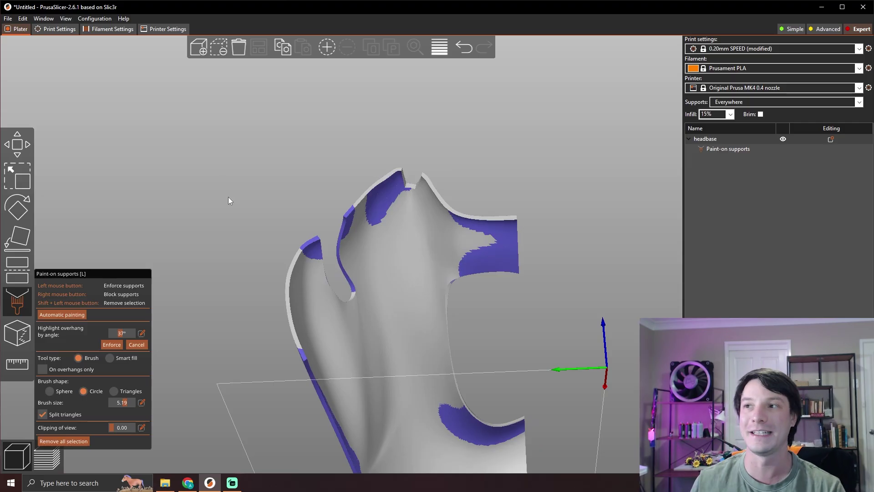
pyautogui.moveTo(228, 196)
pyautogui.mouseDown()
pyautogui.moveTo(522, 230)
pyautogui.moveTo(487, 236)
pyautogui.mouseUp()
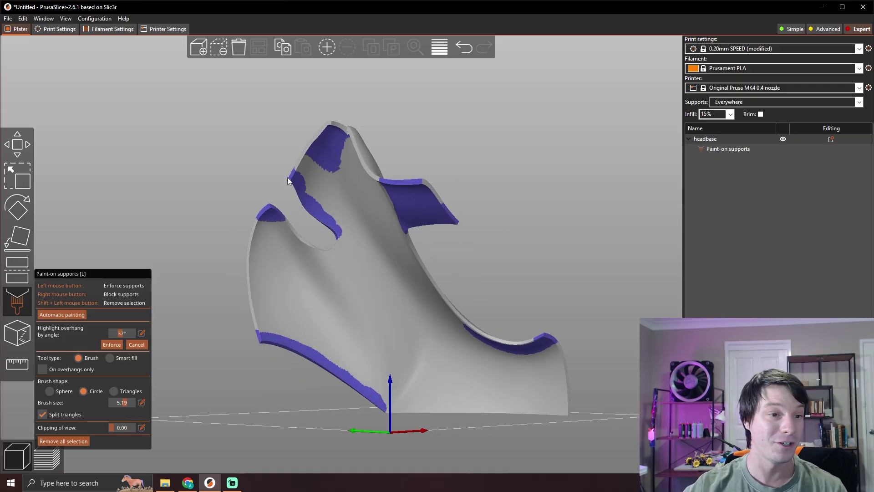
pyautogui.moveTo(218, 204); pyautogui.dragTo(279, 166)
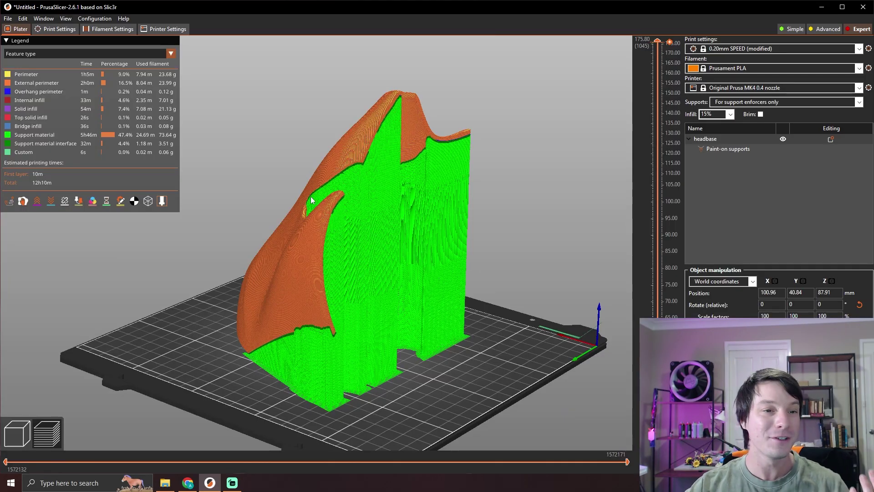
# Step: Examine the sliced headbase's enforcer-only supports from several angles
pyautogui.moveTo(310, 200); pyautogui.dragTo(340, 250)
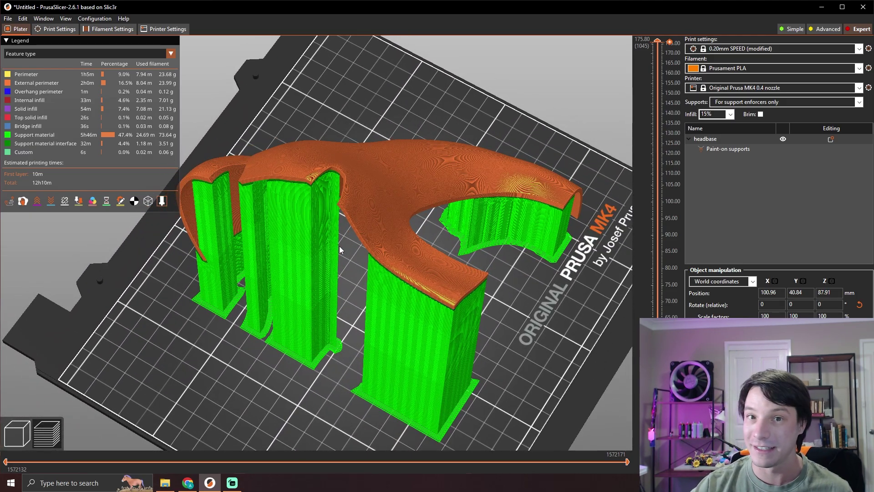
pyautogui.moveTo(395, 306); pyautogui.dragTo(397, 277)
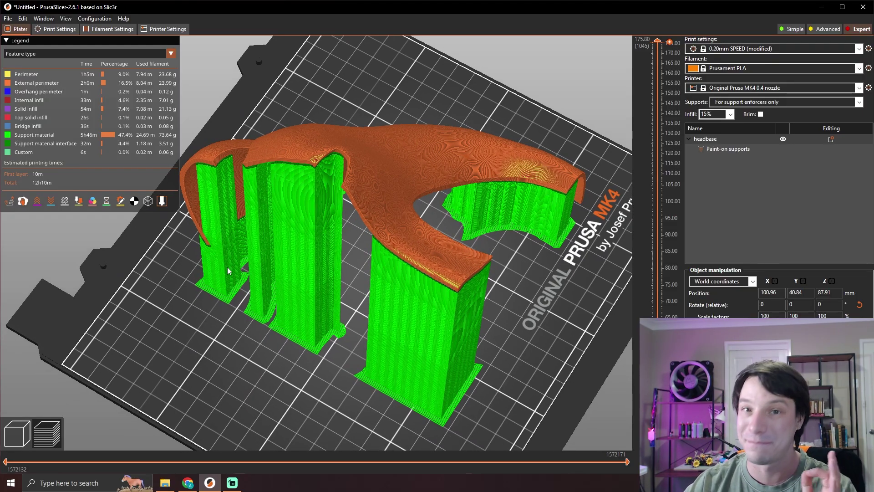
pyautogui.moveTo(228, 267); pyautogui.dragTo(238, 224)
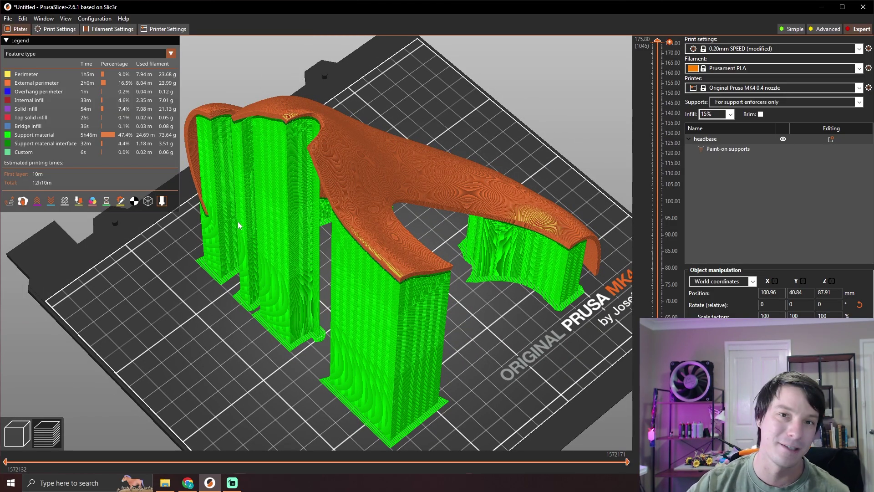
pyautogui.moveTo(267, 225); pyautogui.dragTo(255, 236)
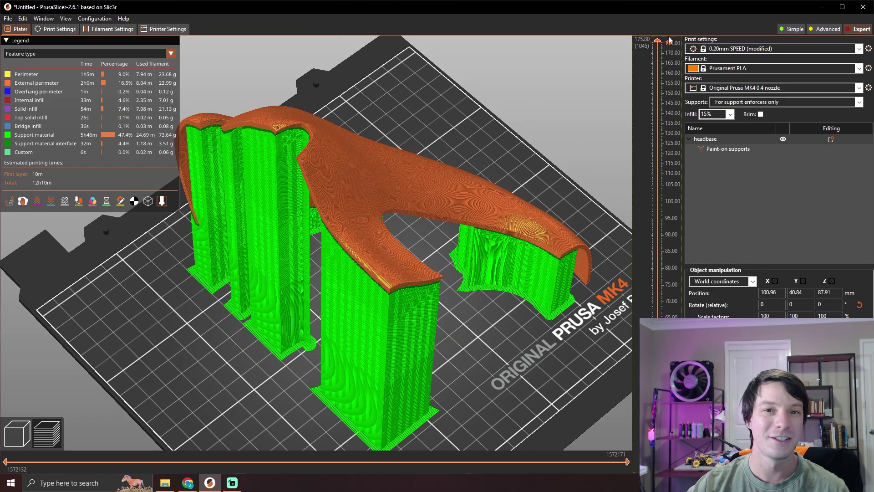
# Step: Examine the sliced layers from the first layer up to the full height, checking how the supports meet the slanted lower edge
pyautogui.moveTo(669, 40); pyautogui.dragTo(657, 443)
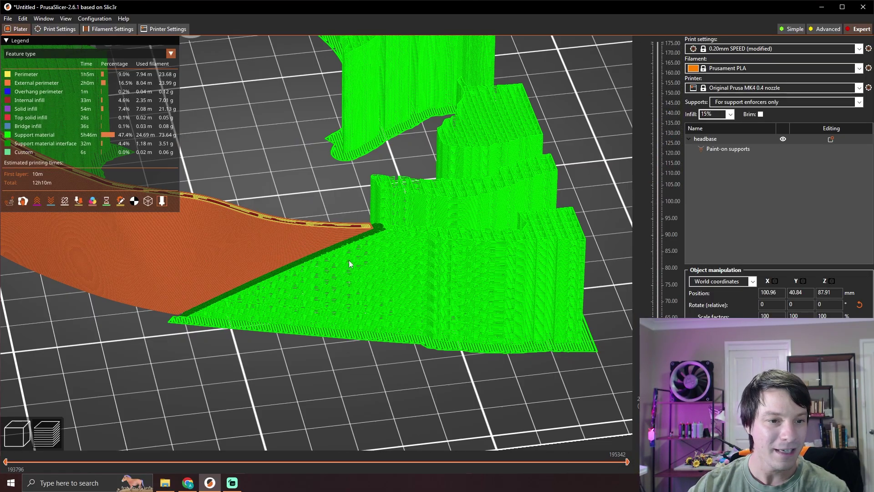
pyautogui.scroll(3, 348, 260)
pyautogui.moveTo(368, 242); pyautogui.dragTo(318, 258)
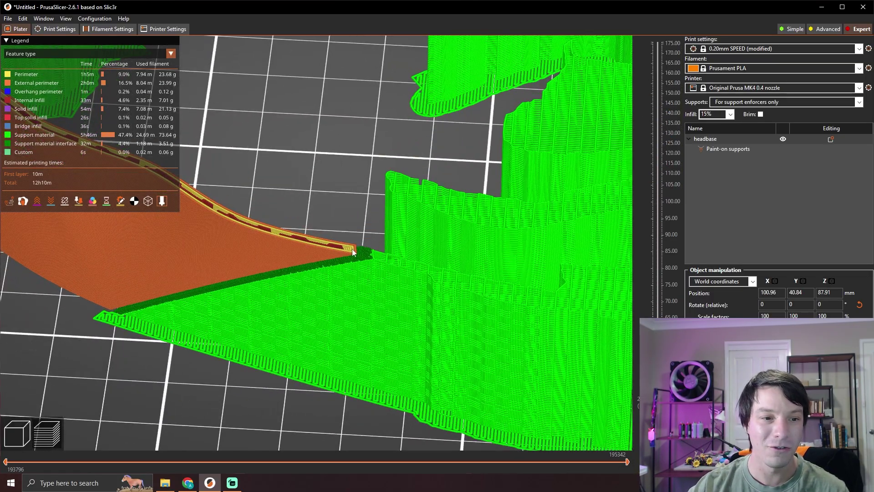
pyautogui.moveTo(657, 400); pyautogui.dragTo(657, 343)
pyautogui.moveTo(556, 319); pyautogui.dragTo(281, 258)
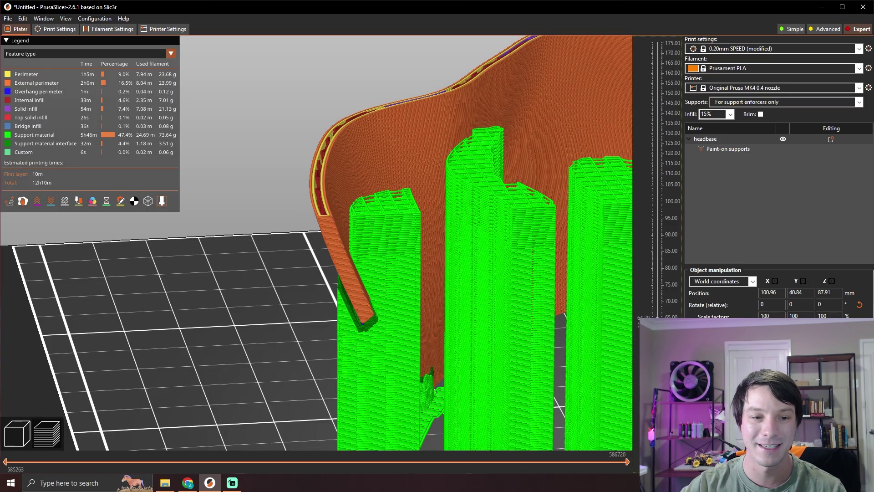
pyautogui.scroll(10, 667, 38)
pyautogui.moveTo(666, 38); pyautogui.dragTo(693, 2)
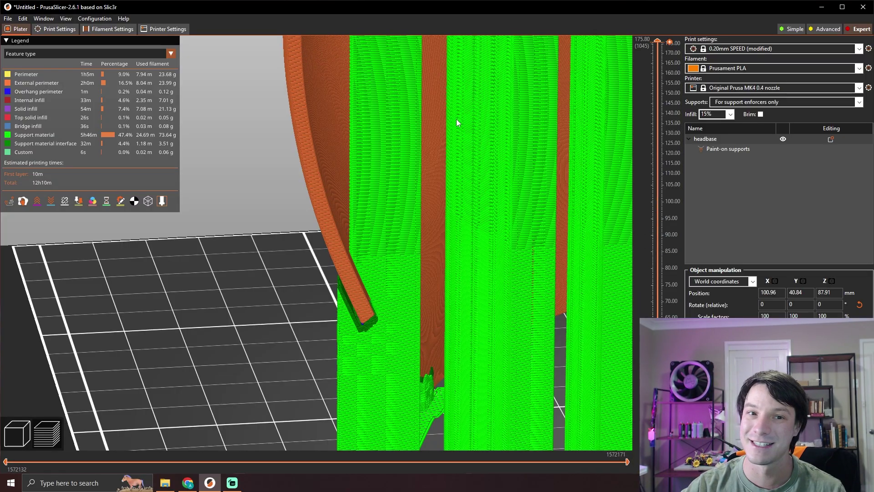
pyautogui.scroll(-10, 456, 121)
pyautogui.moveTo(437, 150); pyautogui.dragTo(400, 180, button='middle')
pyautogui.moveTo(400, 179); pyautogui.dragTo(348, 194)
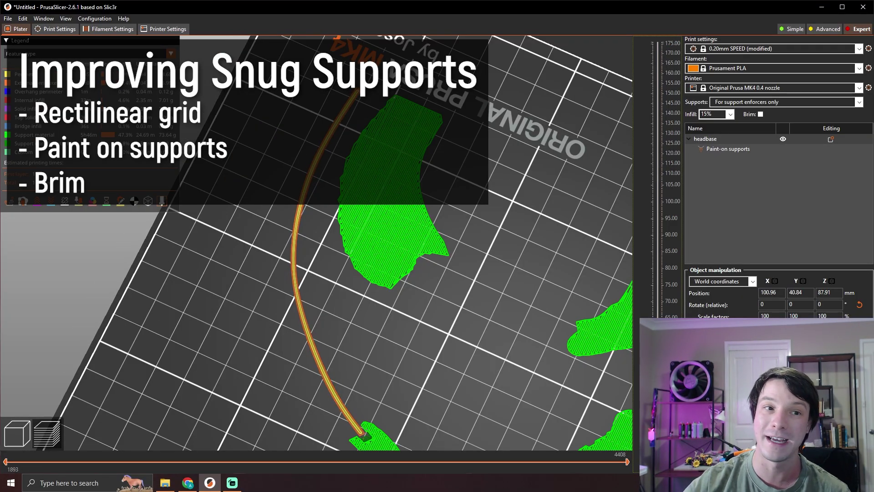
# Step: Check the model's thin first-layer contact with the bed, then inspect higher layers and the complete sliced print
pyautogui.scroll(10, 451, 216)
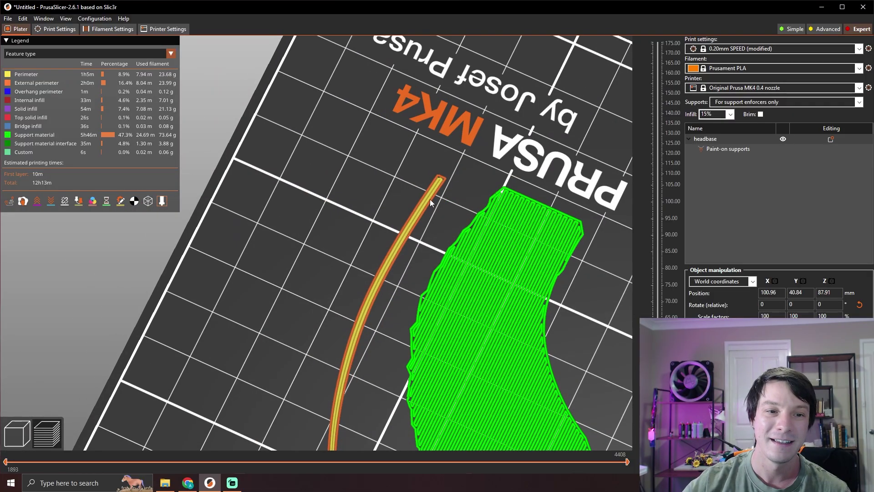
pyautogui.moveTo(430, 198); pyautogui.dragTo(375, 174, button='middle')
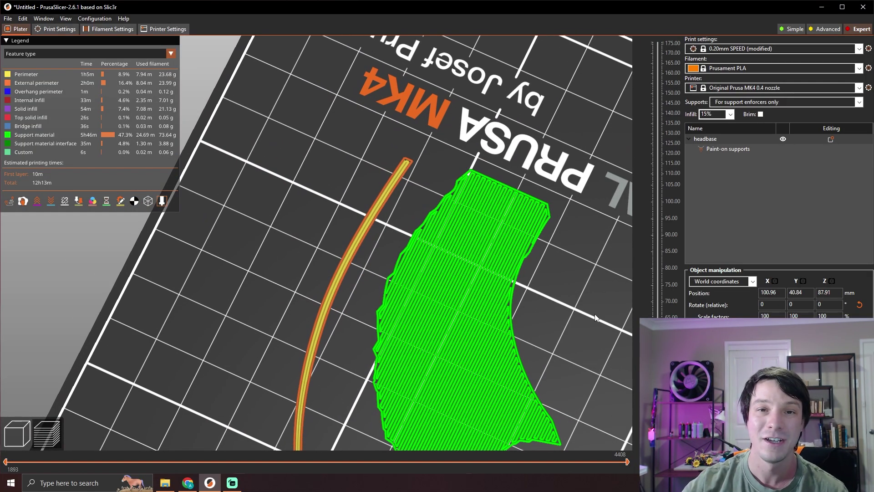
pyautogui.moveTo(657, 456); pyautogui.dragTo(656, 382)
pyautogui.scroll(-10, 416, 219)
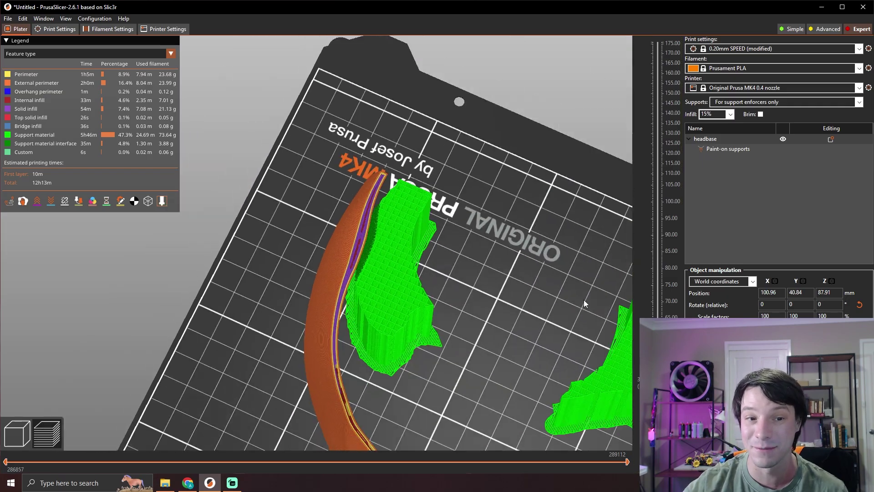
pyautogui.moveTo(415, 218); pyautogui.dragTo(418, 221, button='middle')
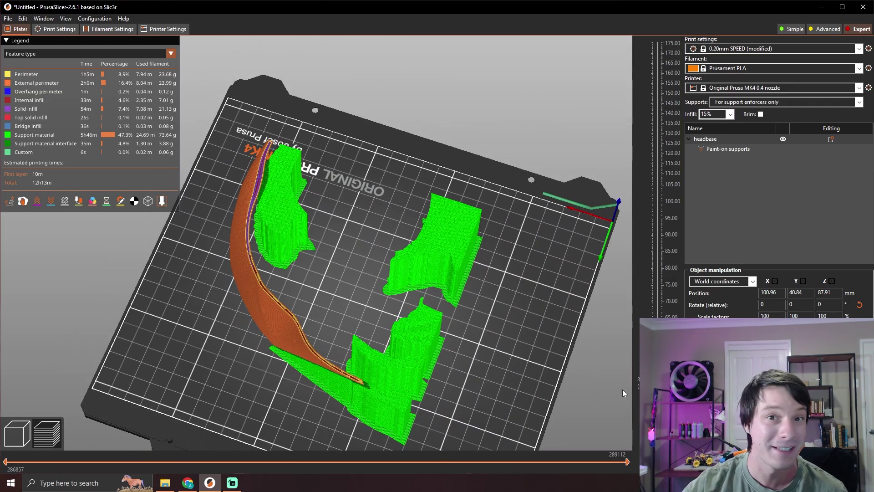
pyautogui.moveTo(657, 381); pyautogui.dragTo(658, 41)
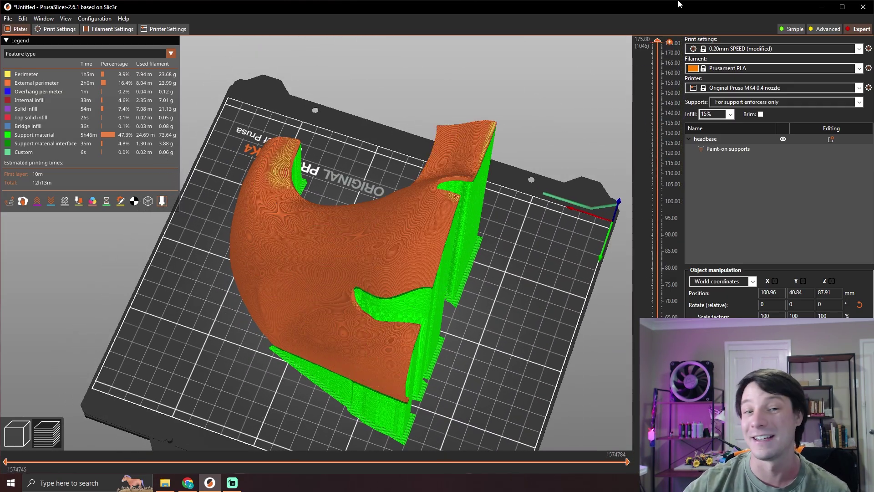
pyautogui.moveTo(200, 317); pyautogui.dragTo(254, 309)
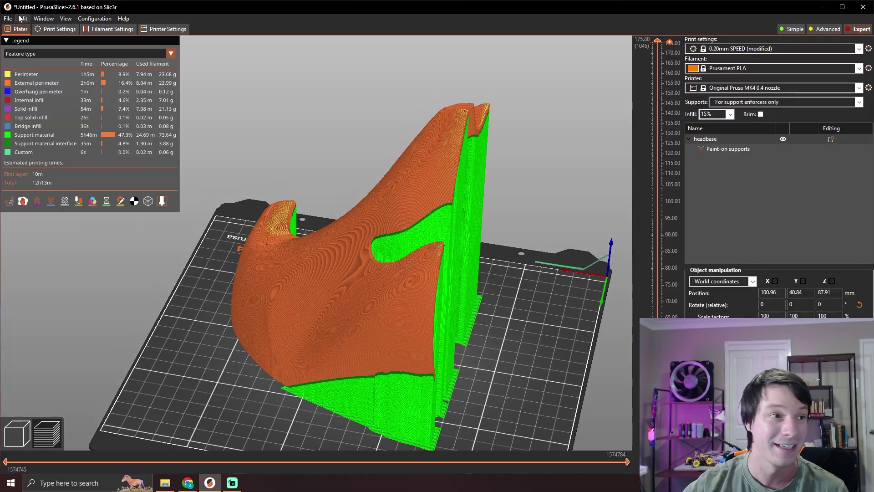
# Step: Open the skirt and brim print settings and choose Outer brim only as the brim type
pyautogui.click(53, 29)
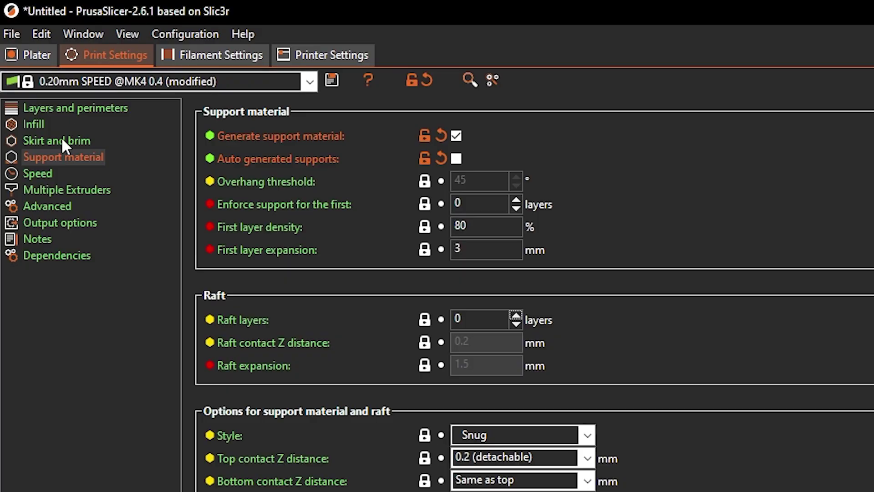
pyautogui.click(63, 140)
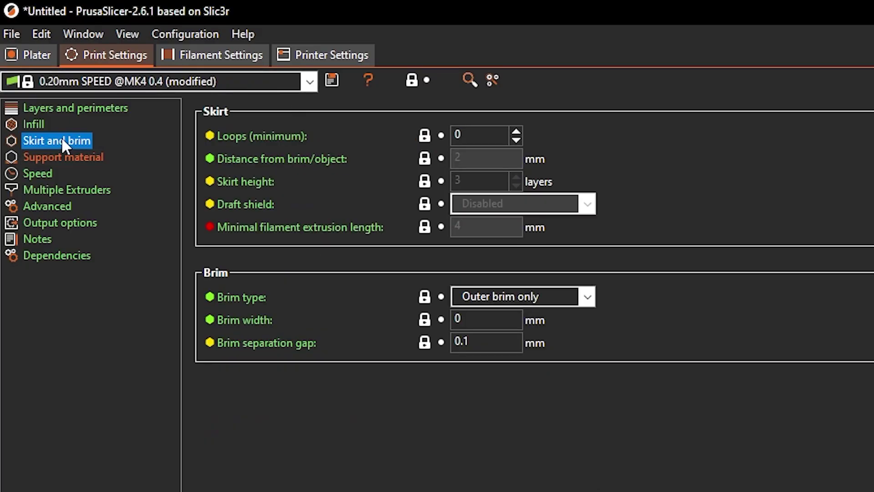
pyautogui.click(572, 298)
pyautogui.click(584, 296)
pyautogui.click(501, 303)
pyautogui.click(499, 298)
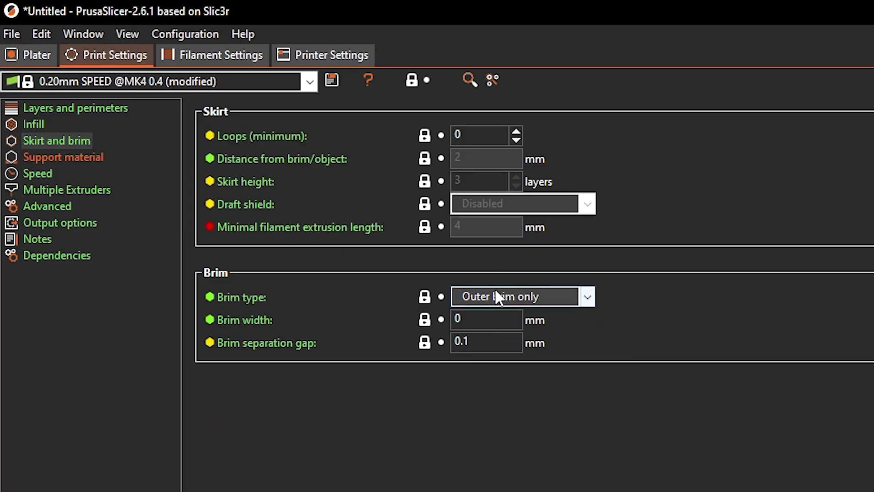
# Step: Set the brim width to 8 mm and the brim separation gap to 0 mm
pyautogui.doubleClick(491, 318)
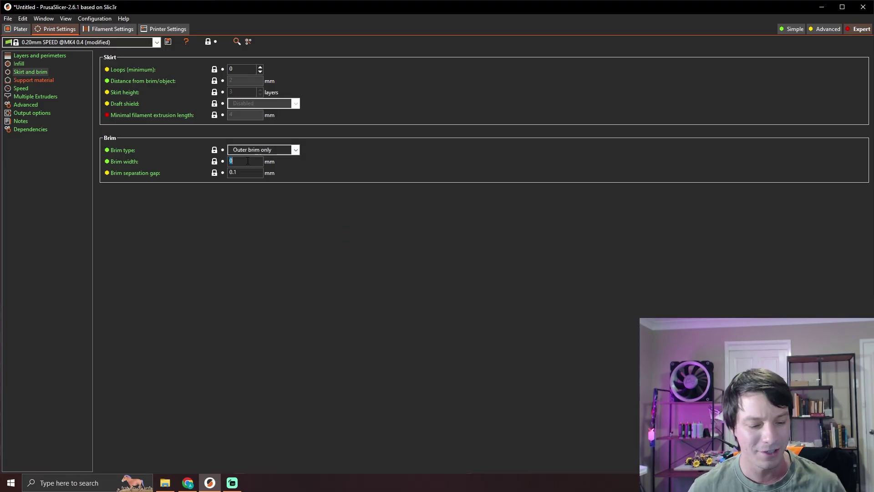
pyautogui.write('8')
pyautogui.click(248, 172)
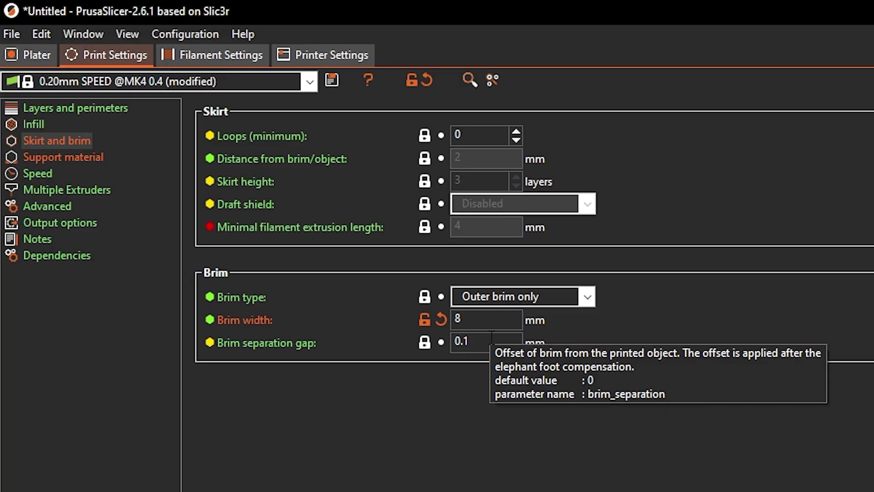
pyautogui.press('BackSpace')
pyautogui.press('BackSpace')
pyautogui.click(491, 317)
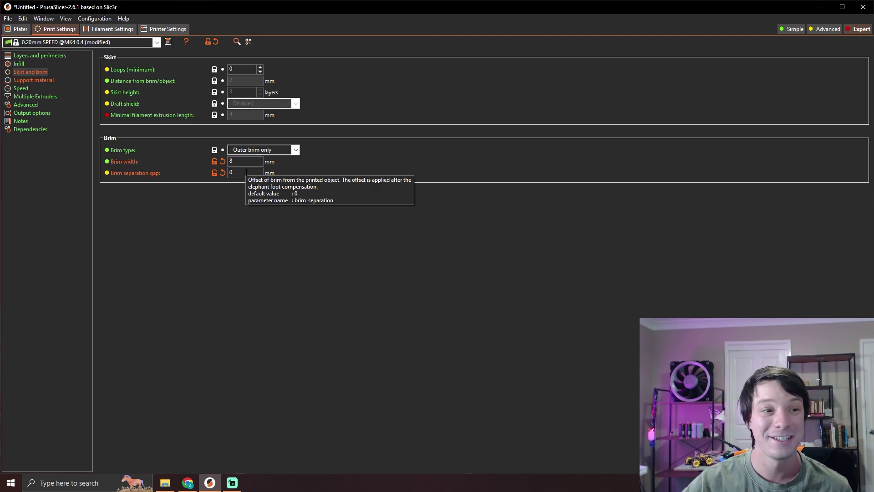
# Step: Return to the plate and step the sliced preview down to the first layer to examine the brim and supports
pyautogui.click(20, 28)
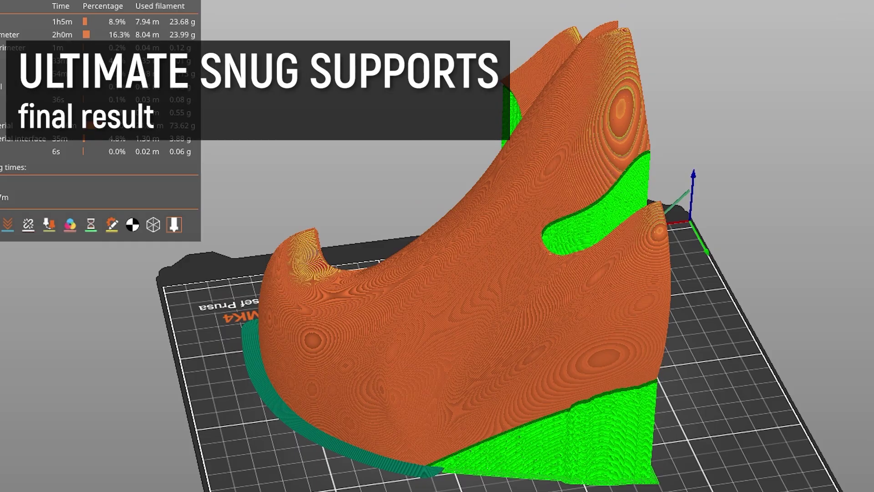
pyautogui.press('Down')
pyautogui.press('Down')
pyautogui.press('Down')
pyautogui.press('Down')
pyautogui.press('Down')
pyautogui.press('Down')
pyautogui.press('Down')
pyautogui.press('Down')
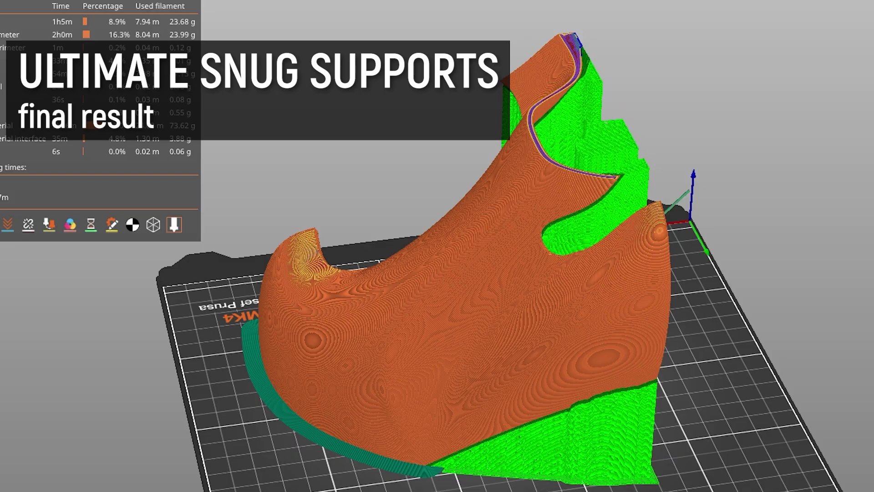
pyautogui.press('Down')
pyautogui.press('Down')
pyautogui.press('Down')
pyautogui.press('Down')
pyautogui.press('Down')
pyautogui.press('Down')
pyautogui.press('Down')
pyautogui.press('Down')
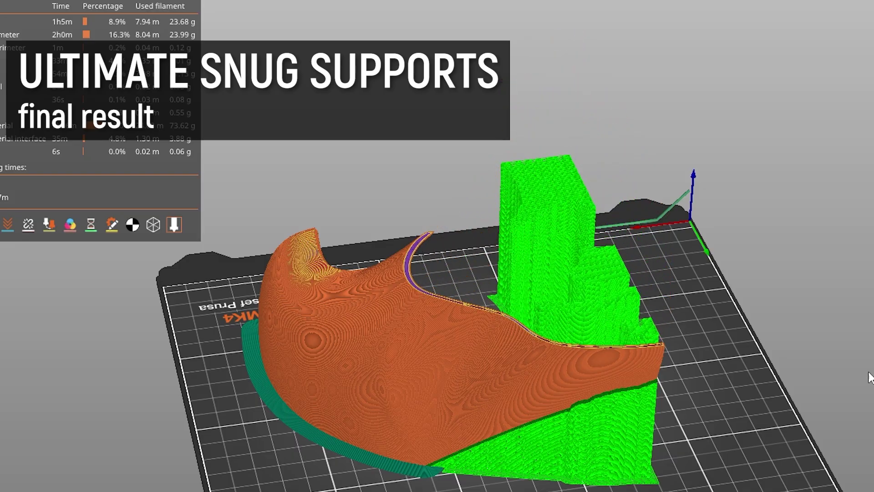
pyautogui.press('Down')
pyautogui.press('Down')
pyautogui.press('Down')
pyautogui.press('Down')
pyautogui.press('Down')
pyautogui.press('Down')
pyautogui.press('Down')
pyautogui.press('Down')
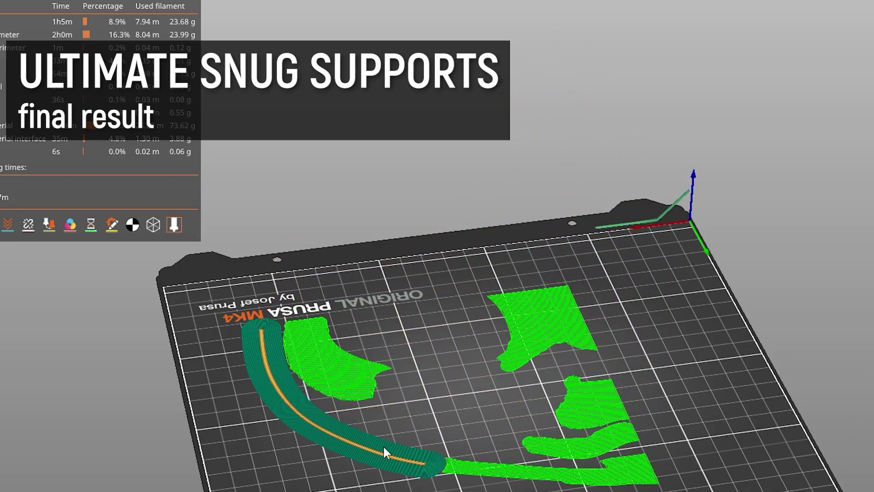
# Step: Examine the first-layer outer brim and the snug support footprints around the model's curved contact line
pyautogui.scroll(5, 384, 447)
pyautogui.scroll(-4, 427, 285)
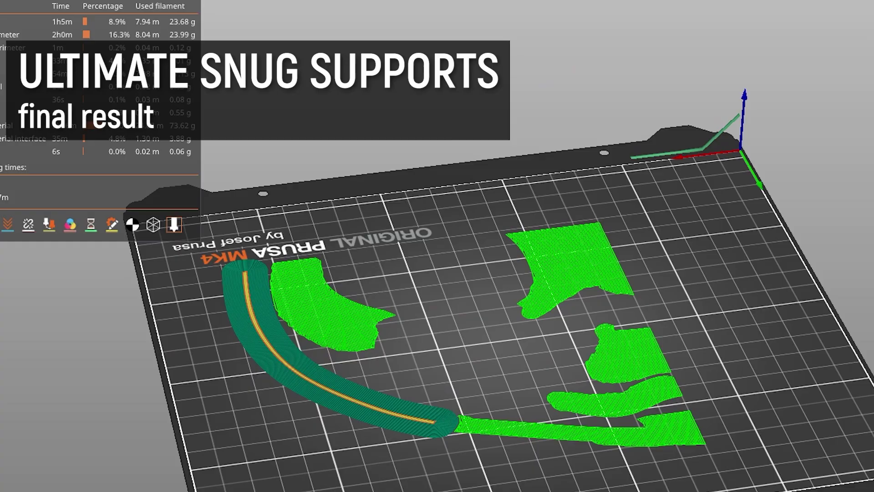
pyautogui.moveTo(657, 443); pyautogui.dragTo(673, 5)
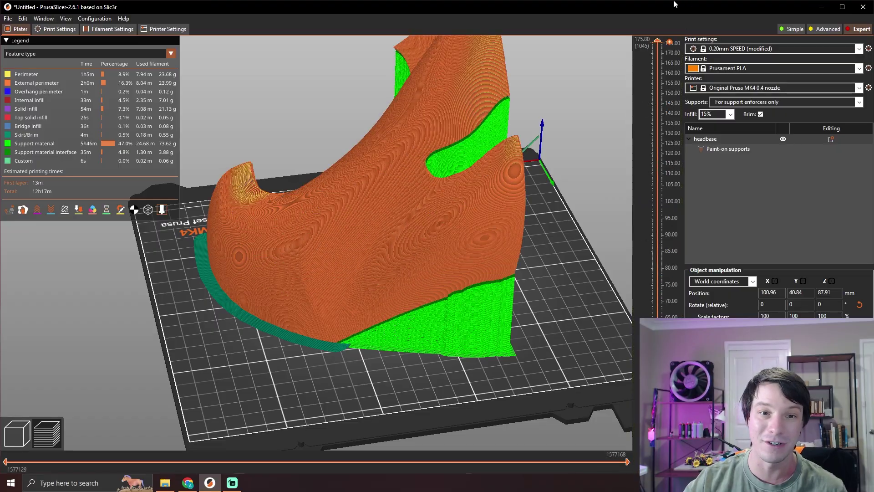
pyautogui.moveTo(481, 165); pyautogui.dragTo(315, 261)
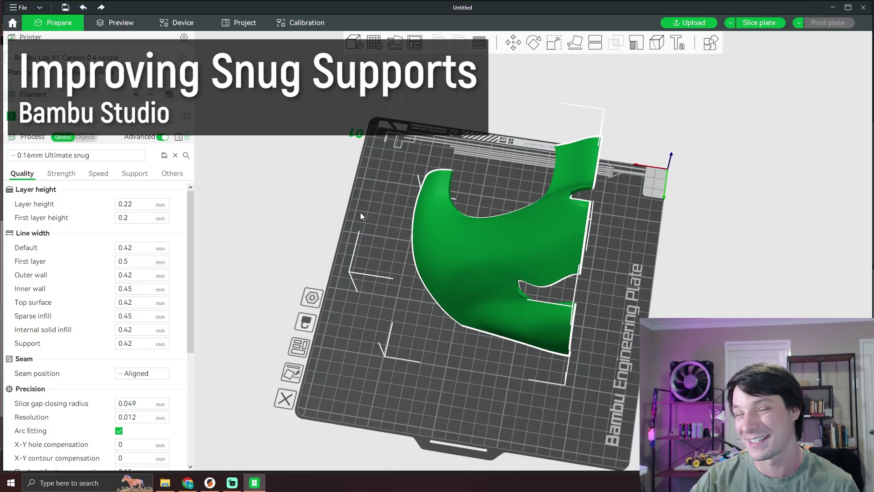
# Step: Switch to Bambu Studio, open the support settings, and keep normal(manual) as the support type and Snug as the style
pyautogui.moveTo(316, 201); pyautogui.dragTo(212, 220)
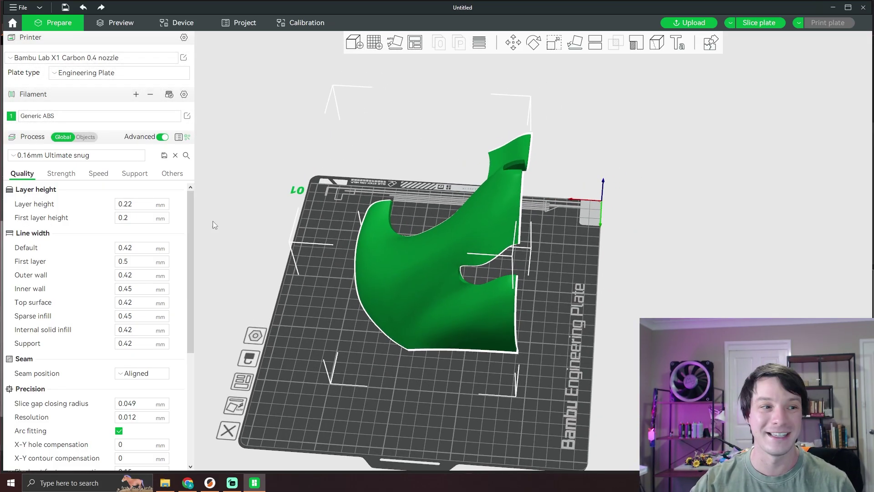
pyautogui.click(135, 174)
pyautogui.click(141, 217)
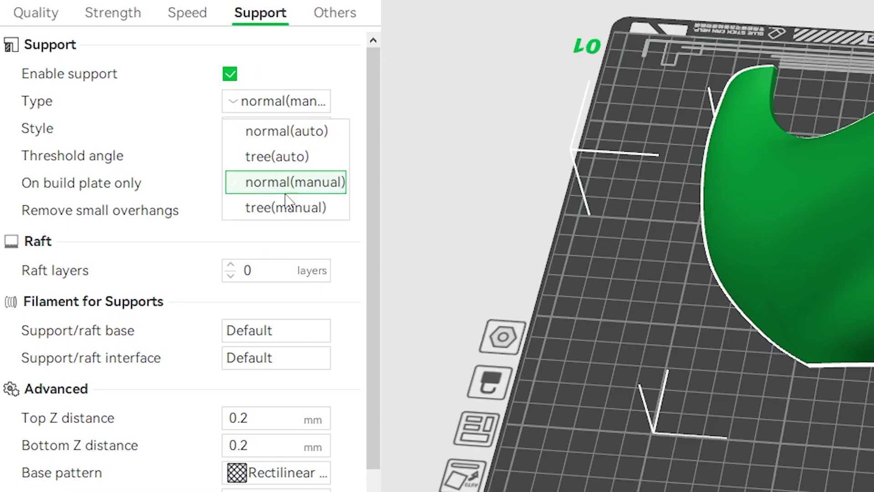
pyautogui.click(316, 50)
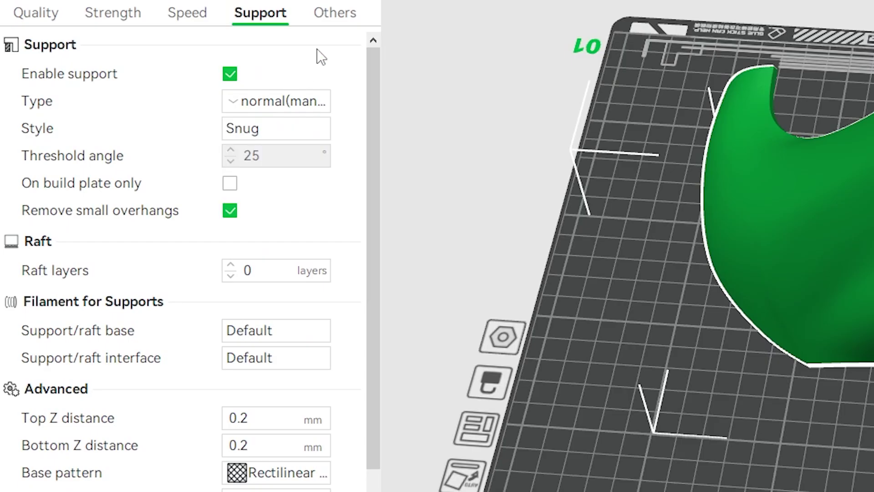
pyautogui.click(267, 129)
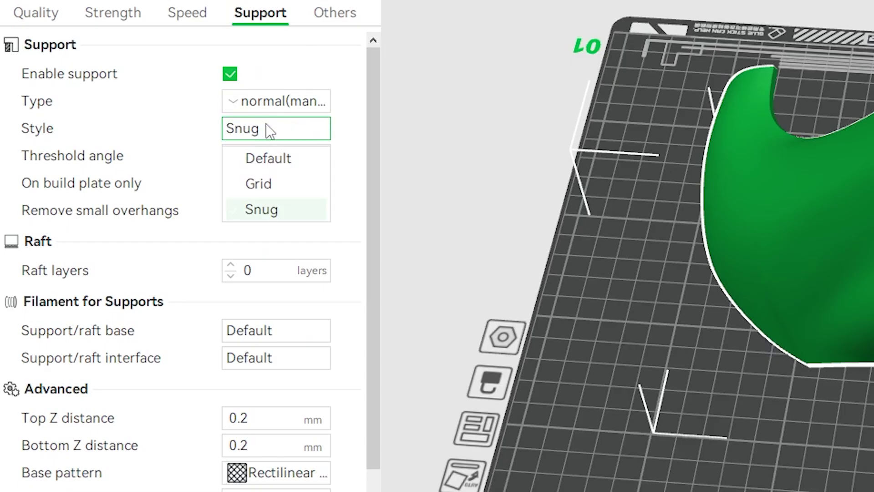
pyautogui.click(280, 67)
# Step: Choose Rectilinear grid as the base pattern in the advanced support settings
pyautogui.scroll(-3, 281, 188)
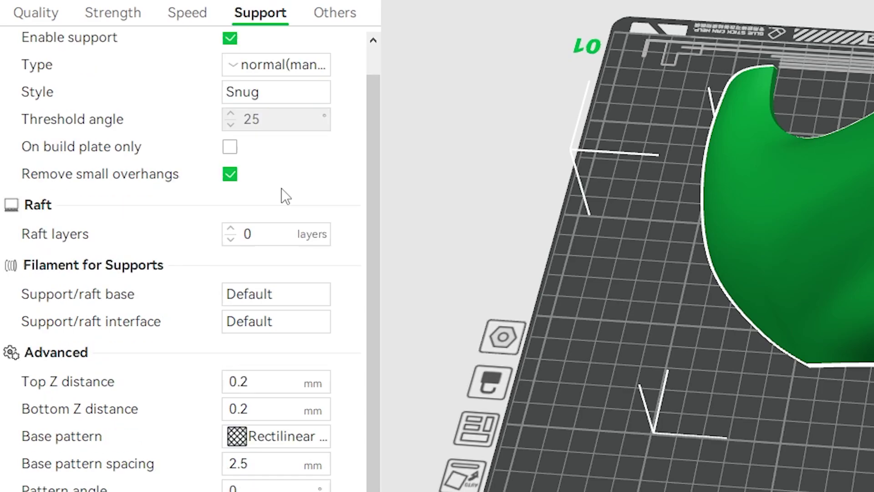
pyautogui.click(307, 307)
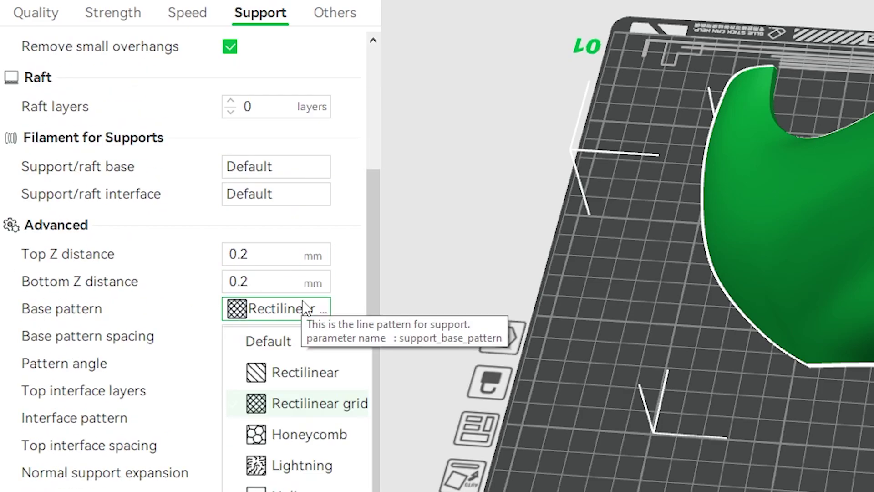
pyautogui.click(329, 408)
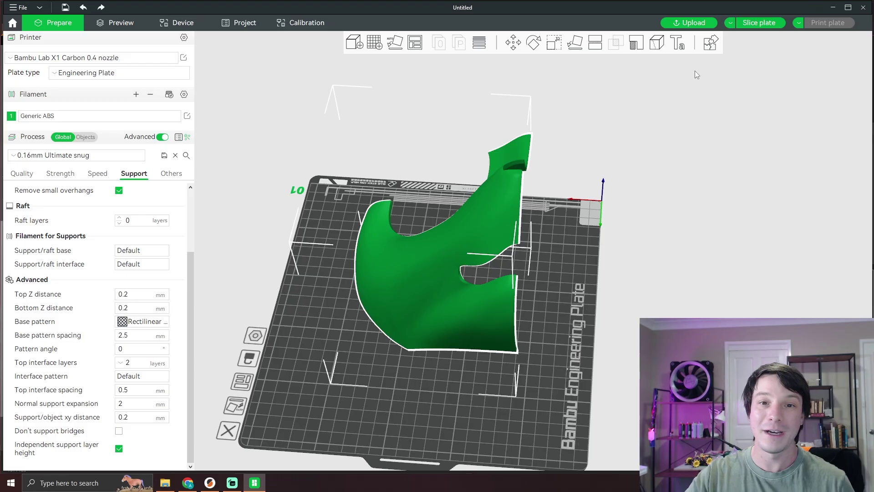
# Step: Start support painting on the model, set Highlight overhangs to 43, and choose the Fill tool
pyautogui.click(636, 42)
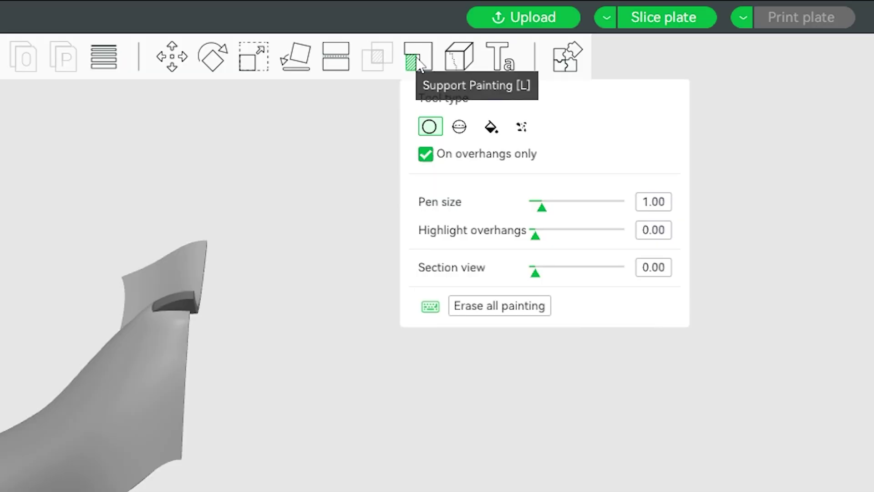
pyautogui.moveTo(596, 155); pyautogui.dragTo(531, 137)
pyautogui.moveTo(207, 247); pyautogui.dragTo(184, 239)
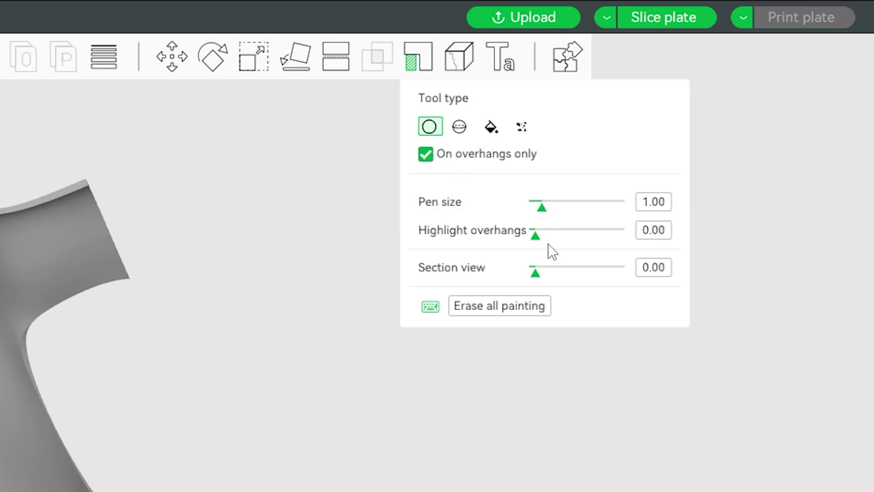
pyautogui.moveTo(543, 234); pyautogui.dragTo(581, 235)
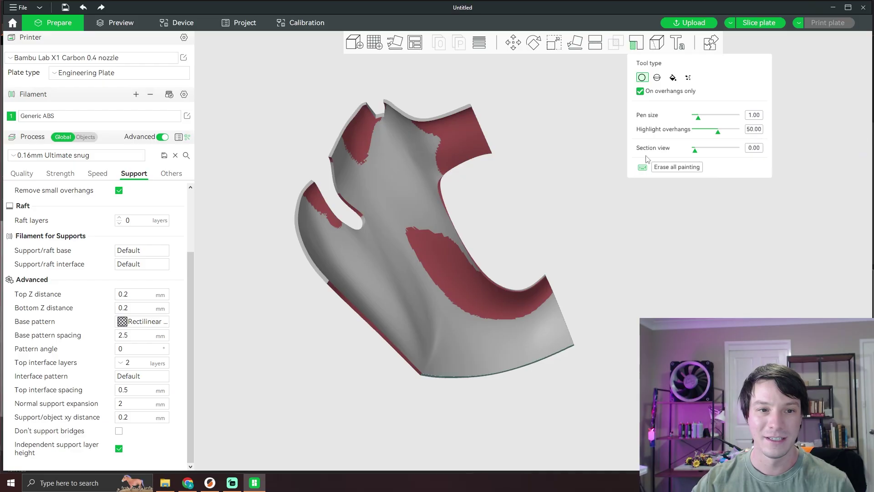
pyautogui.moveTo(647, 159); pyautogui.dragTo(591, 181)
pyautogui.moveTo(718, 131); pyautogui.dragTo(715, 132)
pyautogui.click(673, 78)
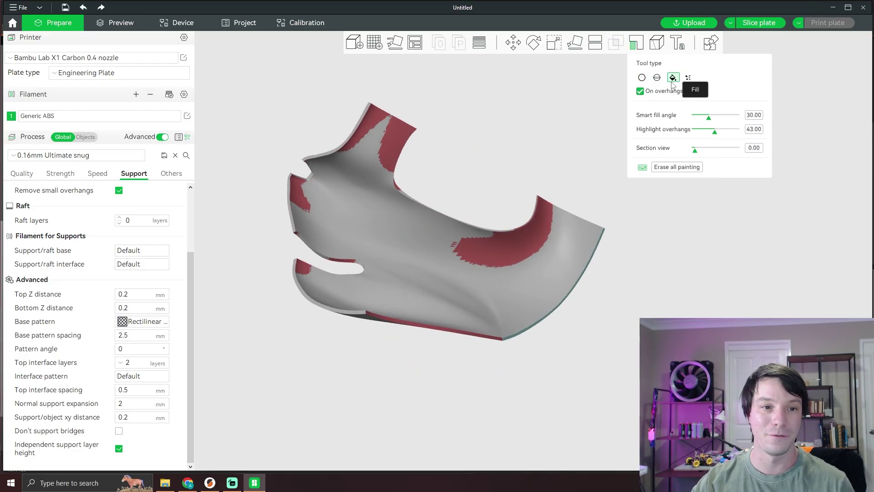
# Step: Fill the highlighted overhangs beside the large curved cutout and at the ends on both sides of the narrow slot with support paint
pyautogui.click(529, 231)
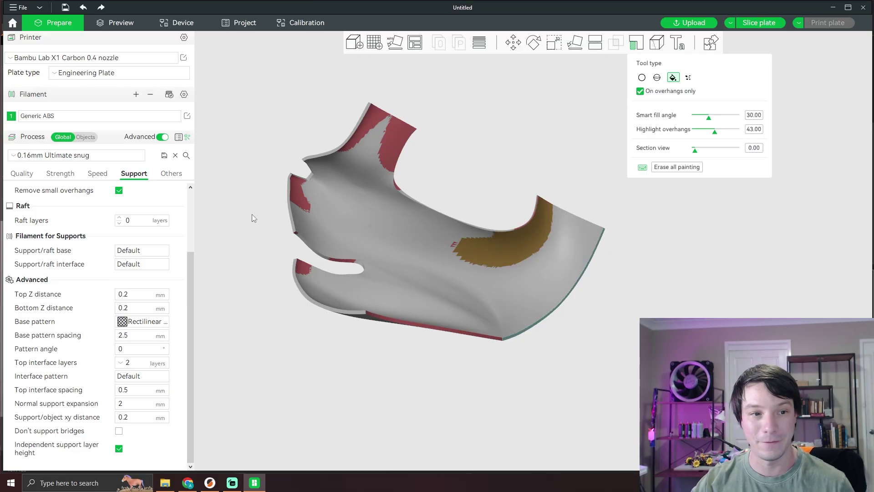
pyautogui.click(297, 186)
pyautogui.moveTo(242, 214); pyautogui.dragTo(230, 217)
pyautogui.click(302, 267)
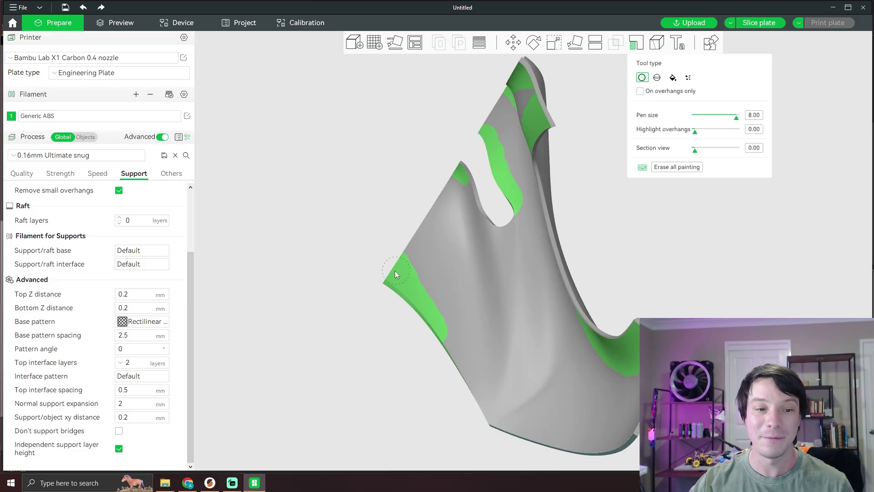
# Step: Examine the painted support areas along the lower edge, the narrow slot, the upper corners and the large cutout from several sides
pyautogui.moveTo(374, 271); pyautogui.dragTo(421, 271)
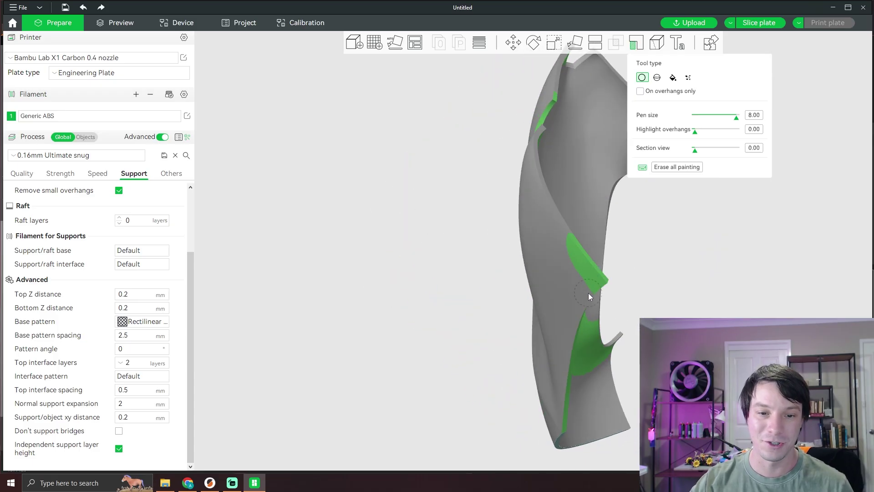
pyautogui.moveTo(589, 279)
pyautogui.mouseDown()
pyautogui.moveTo(616, 289)
pyautogui.moveTo(584, 287)
pyautogui.moveTo(580, 252)
pyautogui.moveTo(528, 291)
pyautogui.moveTo(513, 262)
pyautogui.moveTo(310, 200)
pyautogui.moveTo(345, 232)
pyautogui.moveTo(378, 180)
pyautogui.moveTo(389, 193)
pyautogui.moveTo(346, 205)
pyautogui.moveTo(382, 211)
pyautogui.mouseUp()
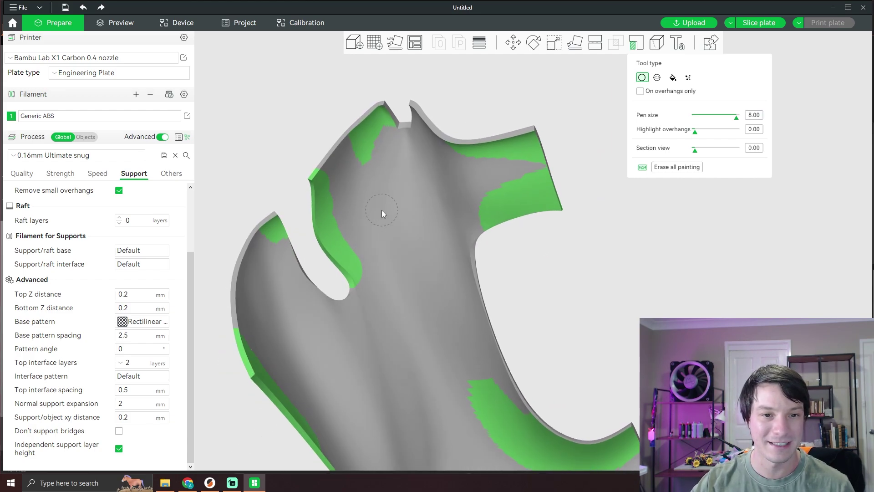
pyautogui.scroll(-5, 558, 273)
pyautogui.moveTo(558, 273); pyautogui.dragTo(566, 228, button='middle')
pyautogui.moveTo(566, 227)
pyautogui.mouseDown()
pyautogui.moveTo(576, 220)
pyautogui.moveTo(543, 205)
pyautogui.mouseUp()
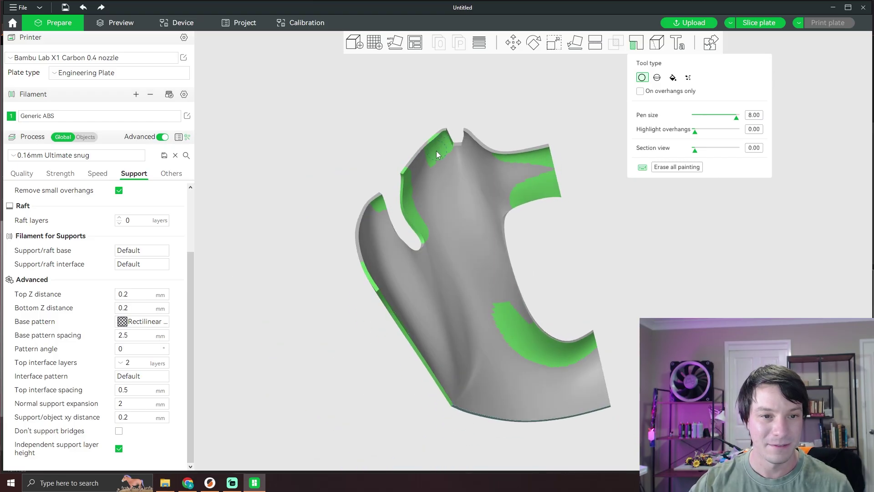
pyautogui.moveTo(441, 144); pyautogui.dragTo(384, 123)
pyautogui.moveTo(382, 205)
pyautogui.mouseDown()
pyautogui.moveTo(291, 185)
pyautogui.moveTo(289, 196)
pyautogui.mouseUp()
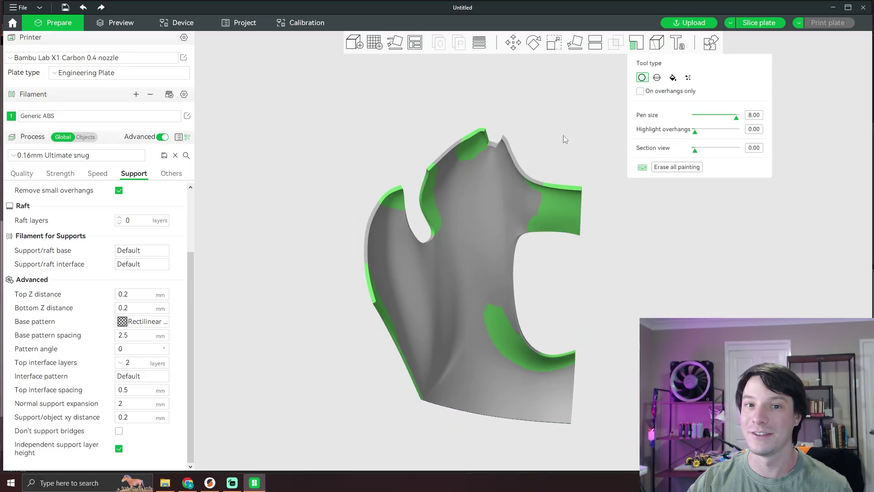
# Step: Finish support painting and slice the plate
pyautogui.click(636, 48)
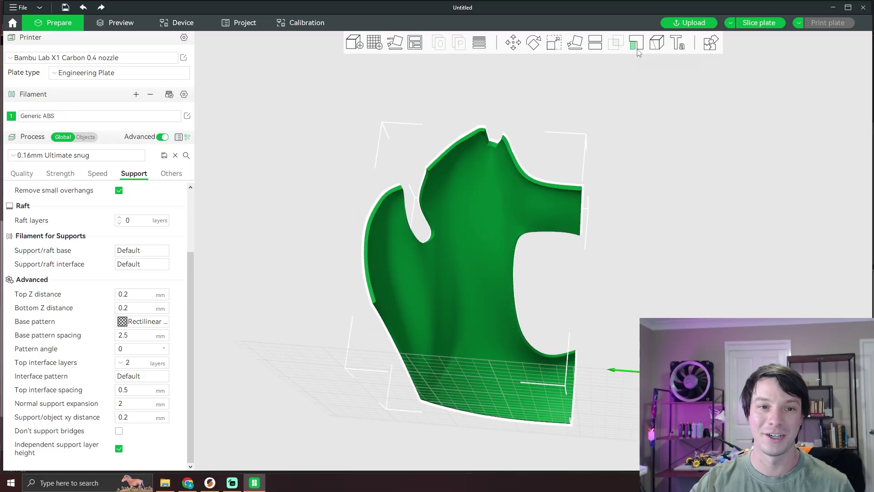
pyautogui.moveTo(619, 132); pyautogui.dragTo(613, 147)
pyautogui.click(750, 23)
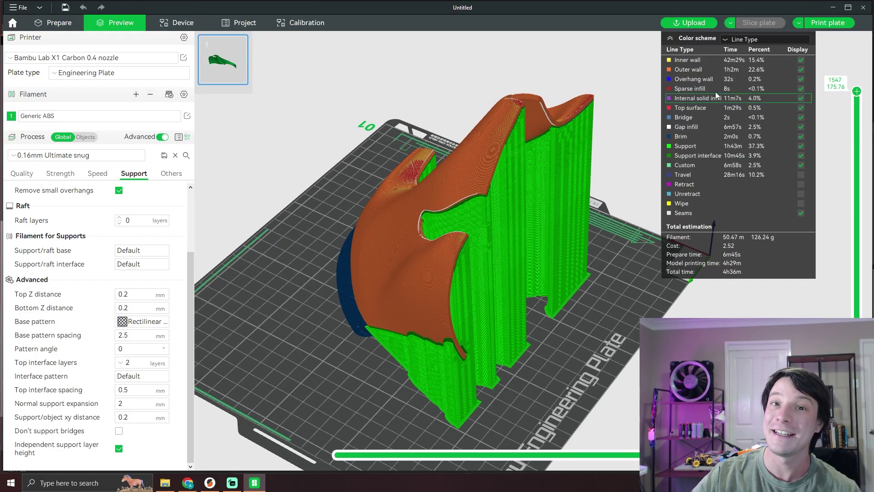
# Step: Lower the sliced preview to the early layers and step through them to examine the grid-patterned snug supports up close
pyautogui.moveTo(853, 127); pyautogui.dragTo(815, 316)
pyautogui.moveTo(643, 381); pyautogui.dragTo(639, 356)
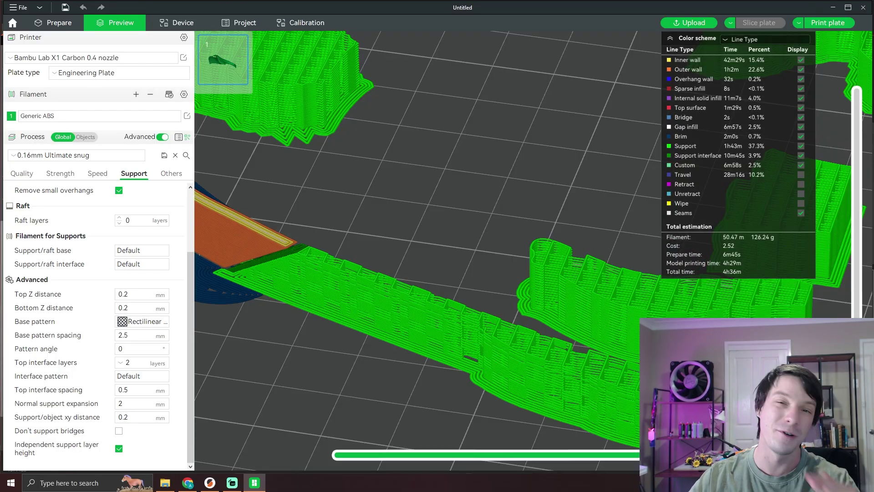
pyautogui.moveTo(856, 400); pyautogui.dragTo(856, 326)
pyautogui.press('Down')
pyautogui.press('Down')
pyautogui.press('Down')
pyautogui.press('Down')
pyautogui.press('Down')
pyautogui.press('Down')
pyautogui.press('Down')
pyautogui.press('Down')
pyautogui.moveTo(631, 260); pyautogui.dragTo(335, 226)
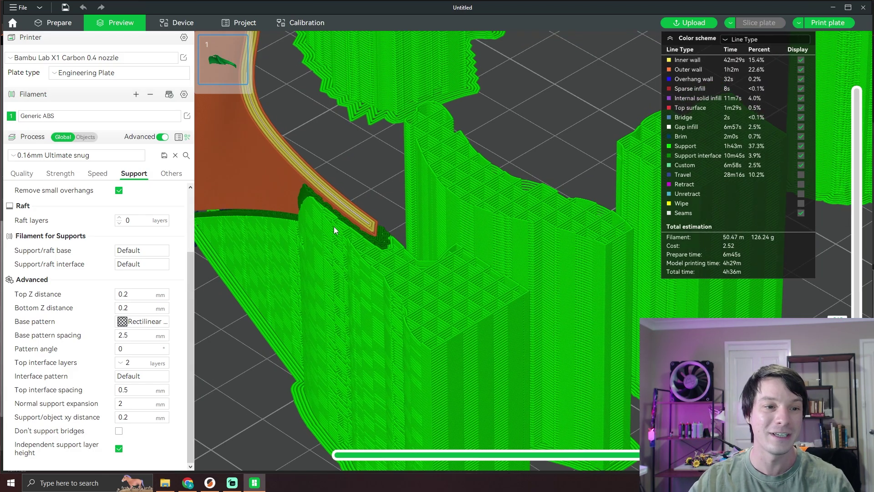
pyautogui.press('Down')
pyautogui.press('Down')
pyautogui.press('Down')
# Step: Raise the preview through layers 493 and 864 to the top layer to check how the supports meet the model
pyautogui.moveTo(856, 325); pyautogui.dragTo(857, 305)
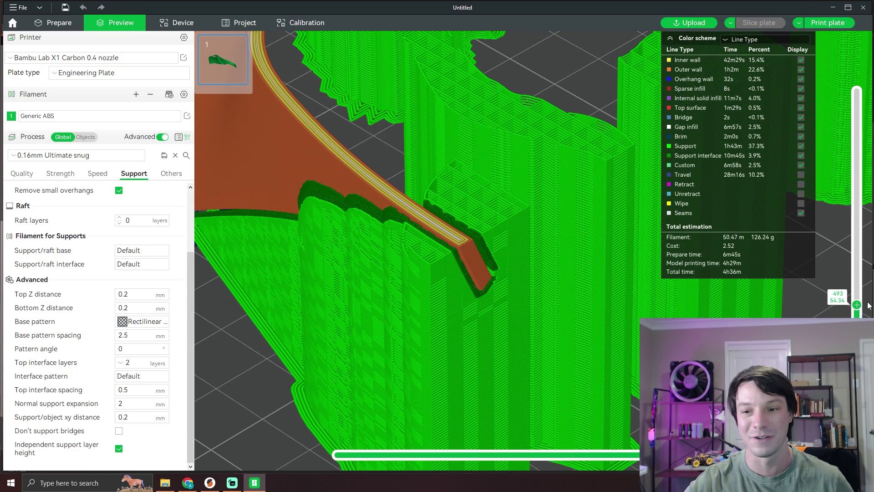
pyautogui.moveTo(856, 305); pyautogui.dragTo(857, 229)
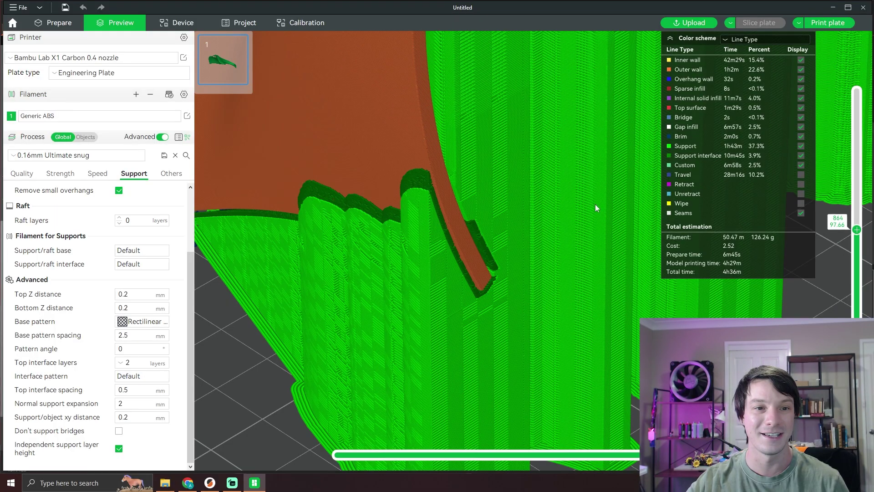
pyautogui.scroll(-4, 425, 193)
pyautogui.moveTo(425, 194); pyautogui.dragTo(482, 302, button='middle')
pyautogui.scroll(-5, 482, 302)
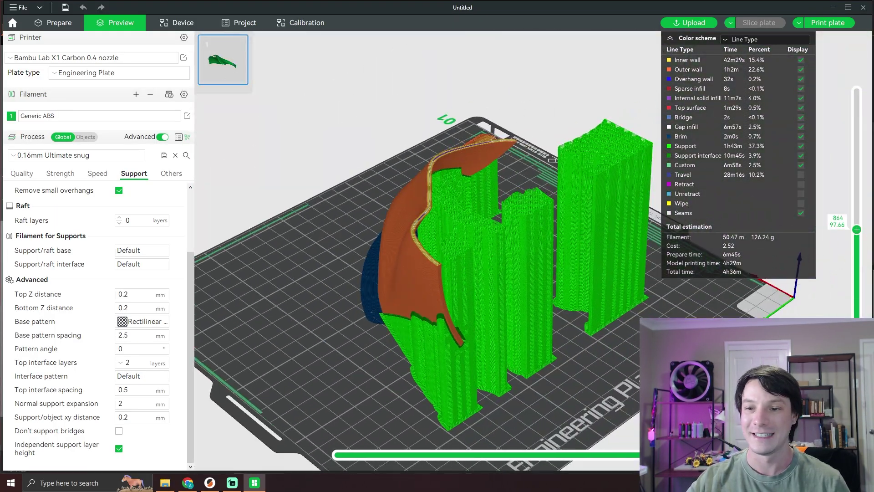
pyautogui.moveTo(860, 231); pyautogui.dragTo(860, 61)
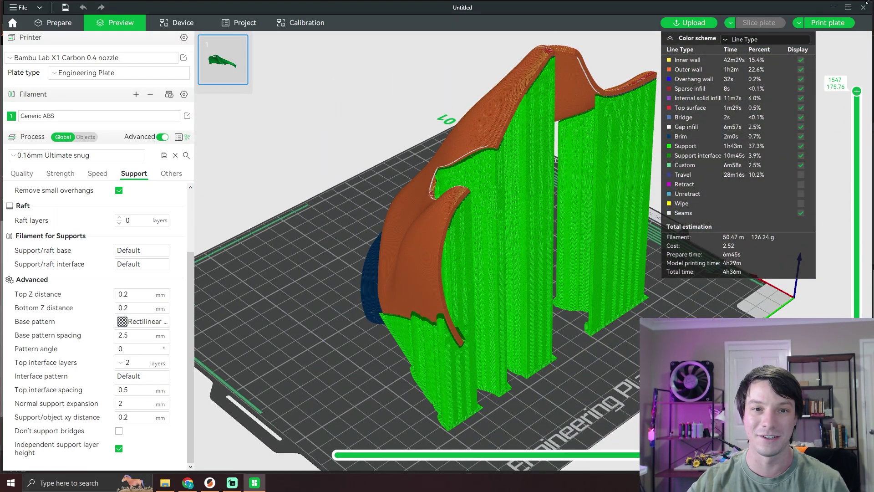